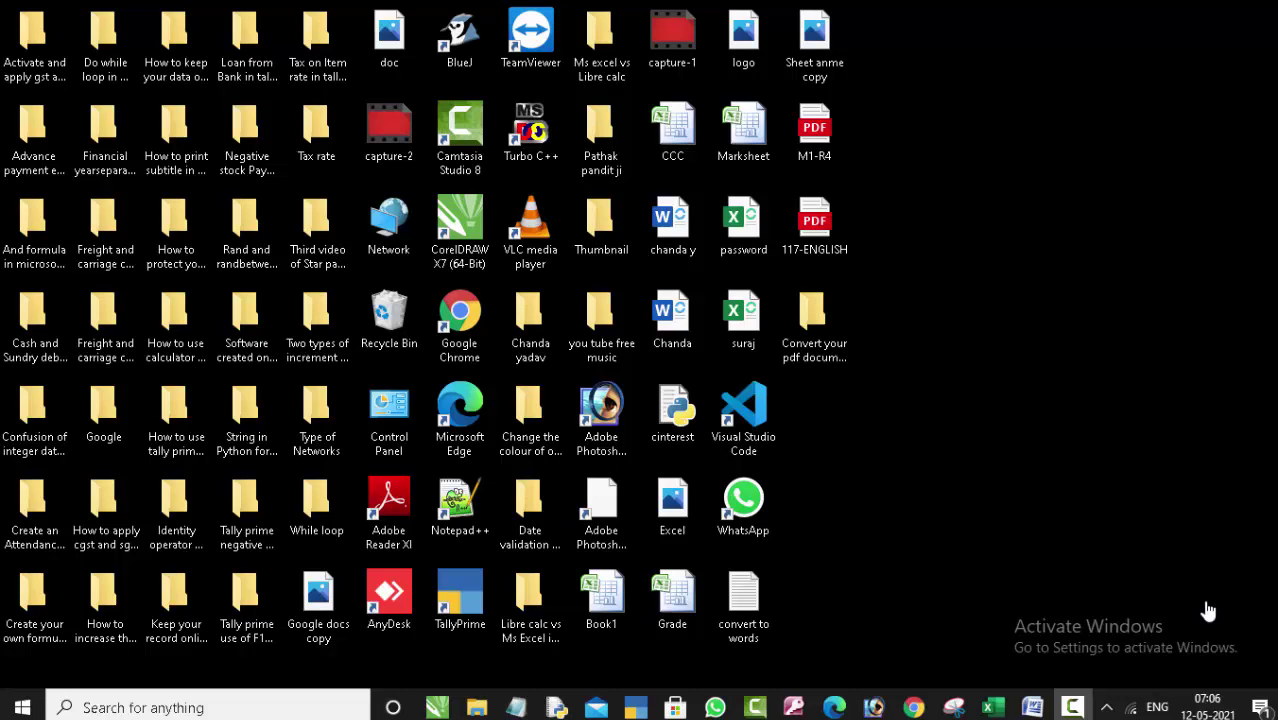
# Step: Refresh the desktop repeatedly from its right-click menu
pyautogui.rightClick(1017, 151)
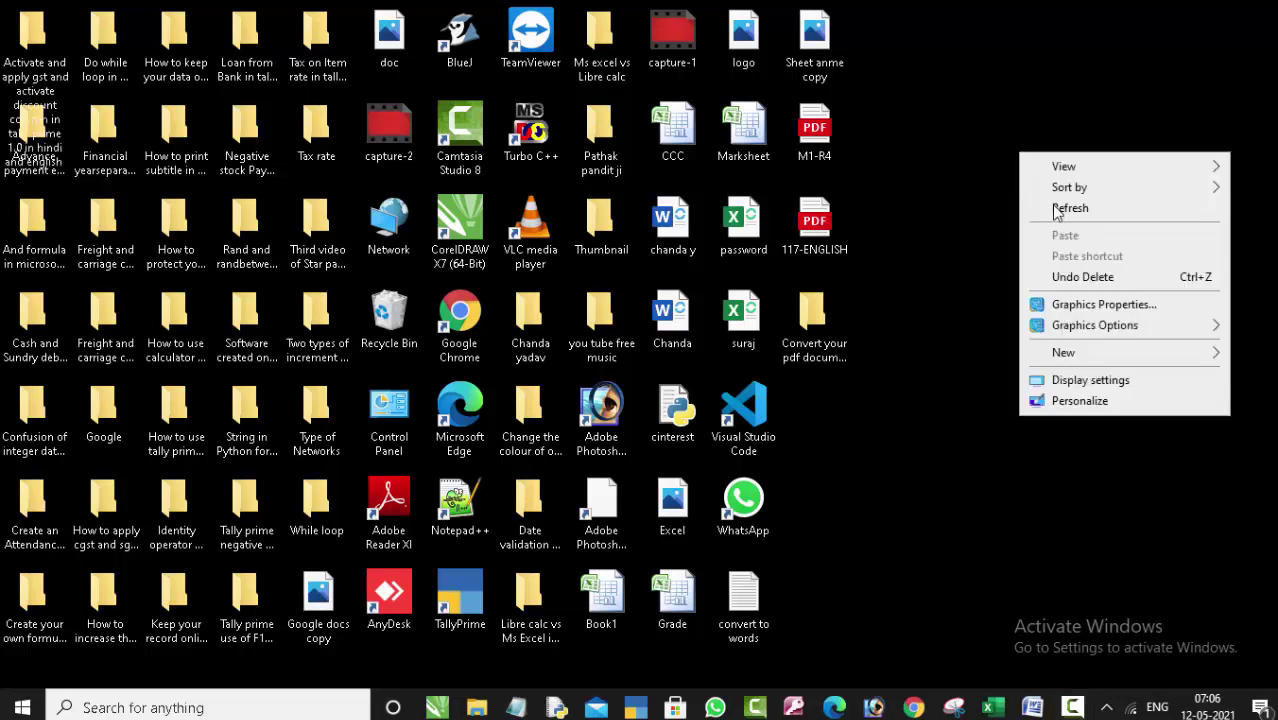
pyautogui.click(1038, 205)
pyautogui.rightClick(955, 110)
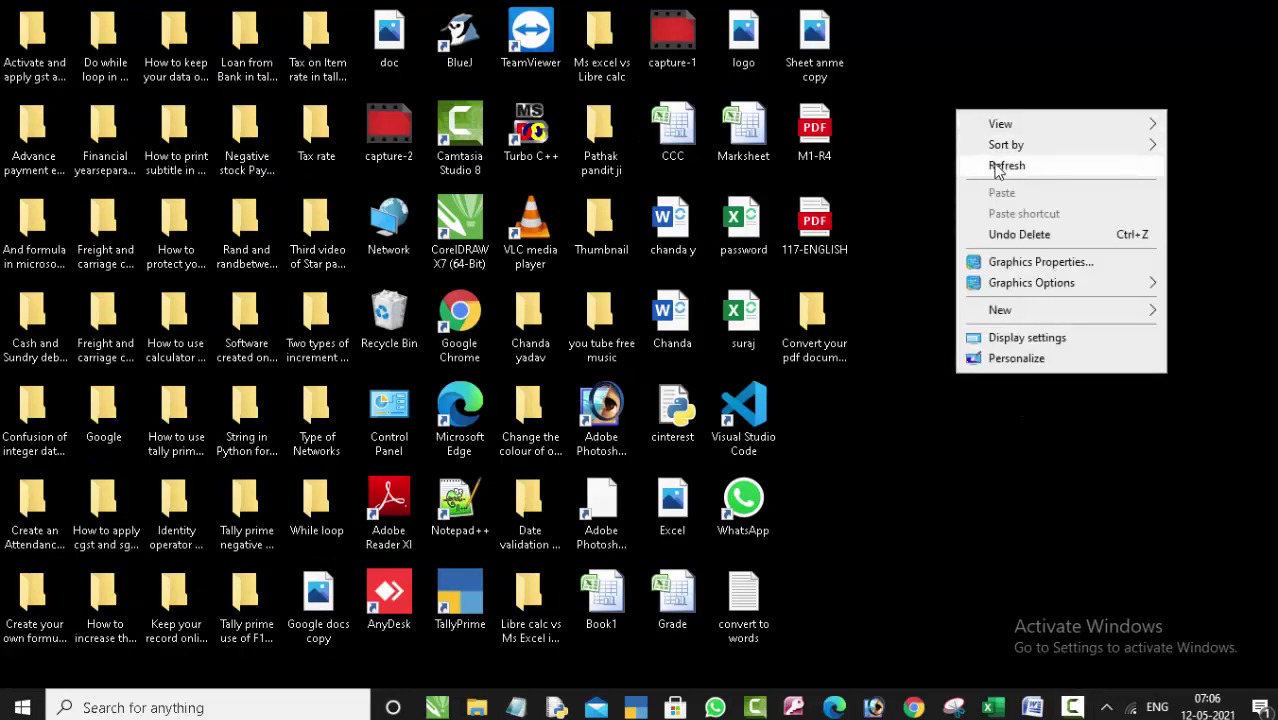
pyautogui.click(993, 165)
pyautogui.rightClick(992, 161)
pyautogui.click(1040, 218)
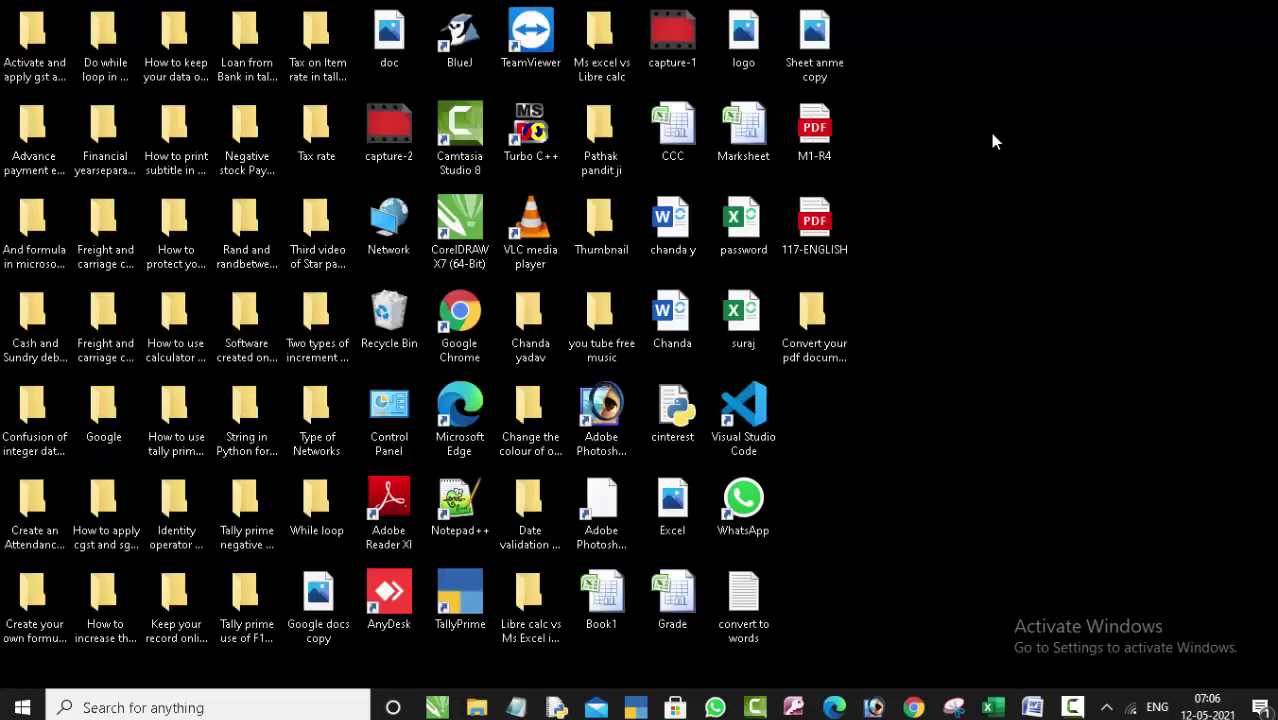
pyautogui.rightClick(990, 133)
pyautogui.click(1011, 177)
pyautogui.rightClick(999, 230)
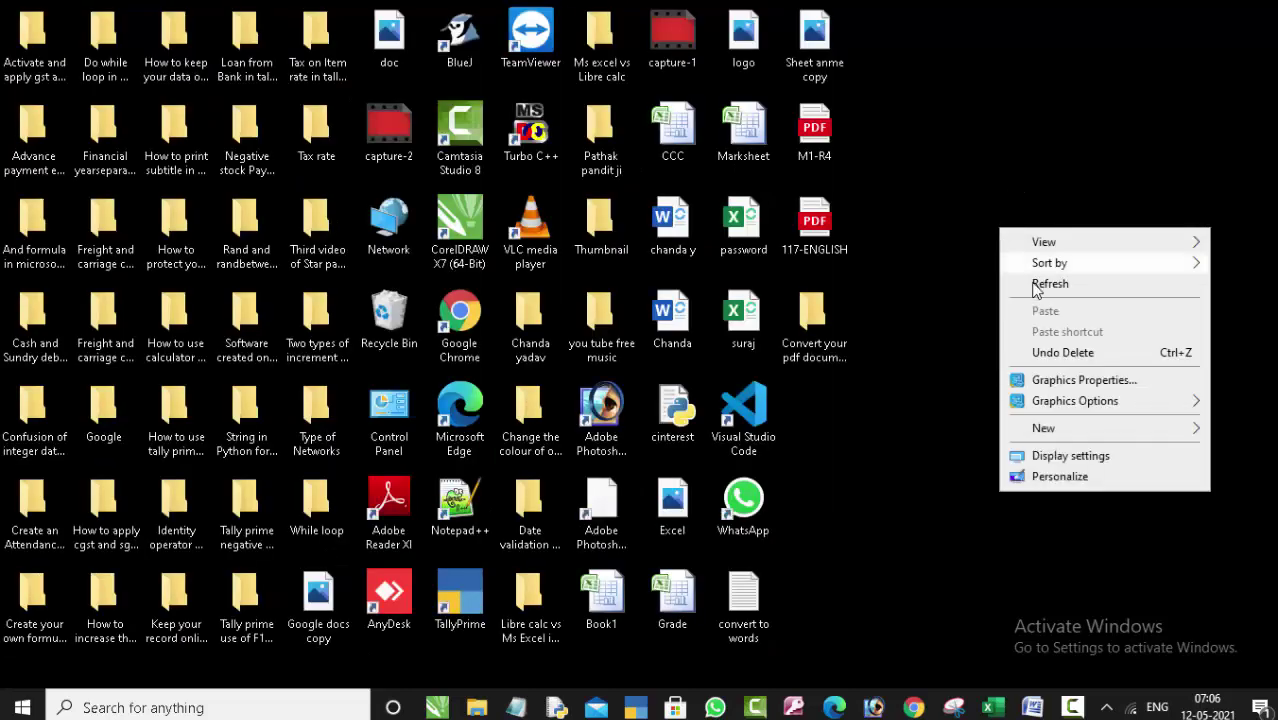
pyautogui.click(1032, 281)
pyautogui.rightClick(977, 165)
pyautogui.click(988, 216)
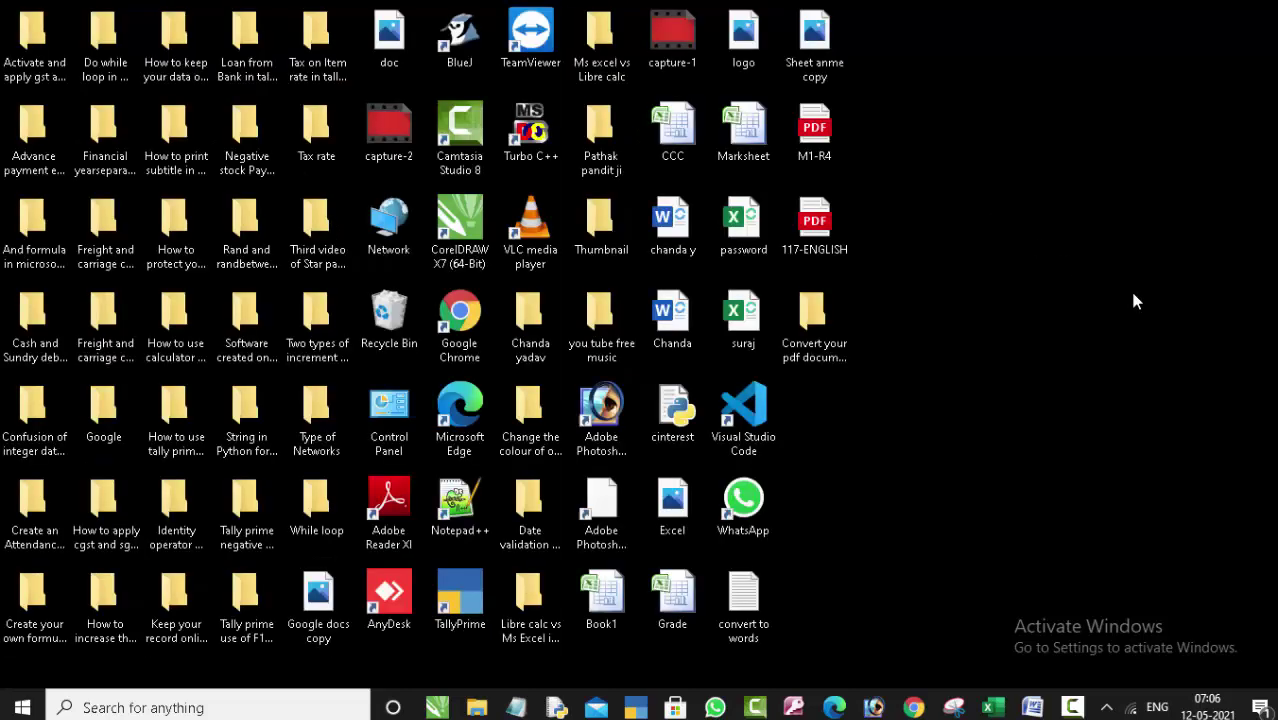
pyautogui.rightClick(1067, 133)
pyautogui.click(1090, 187)
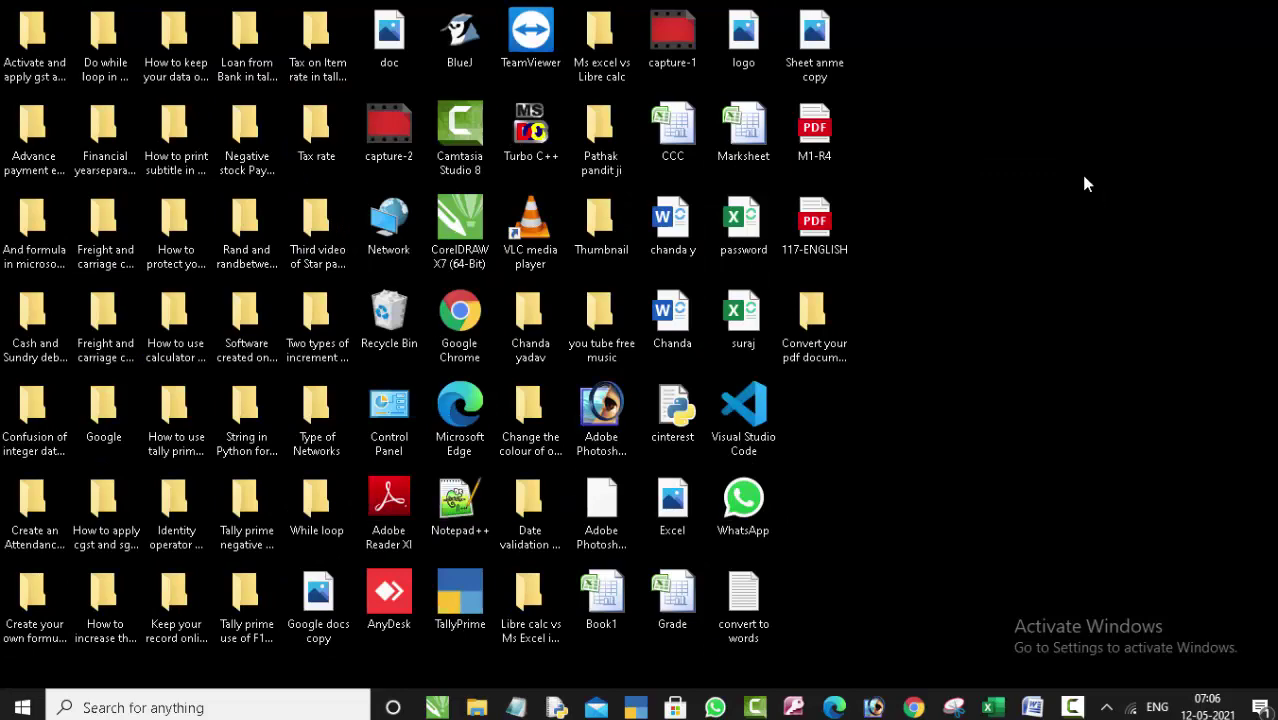
pyautogui.rightClick(1079, 175)
pyautogui.click(1101, 228)
pyautogui.rightClick(1008, 118)
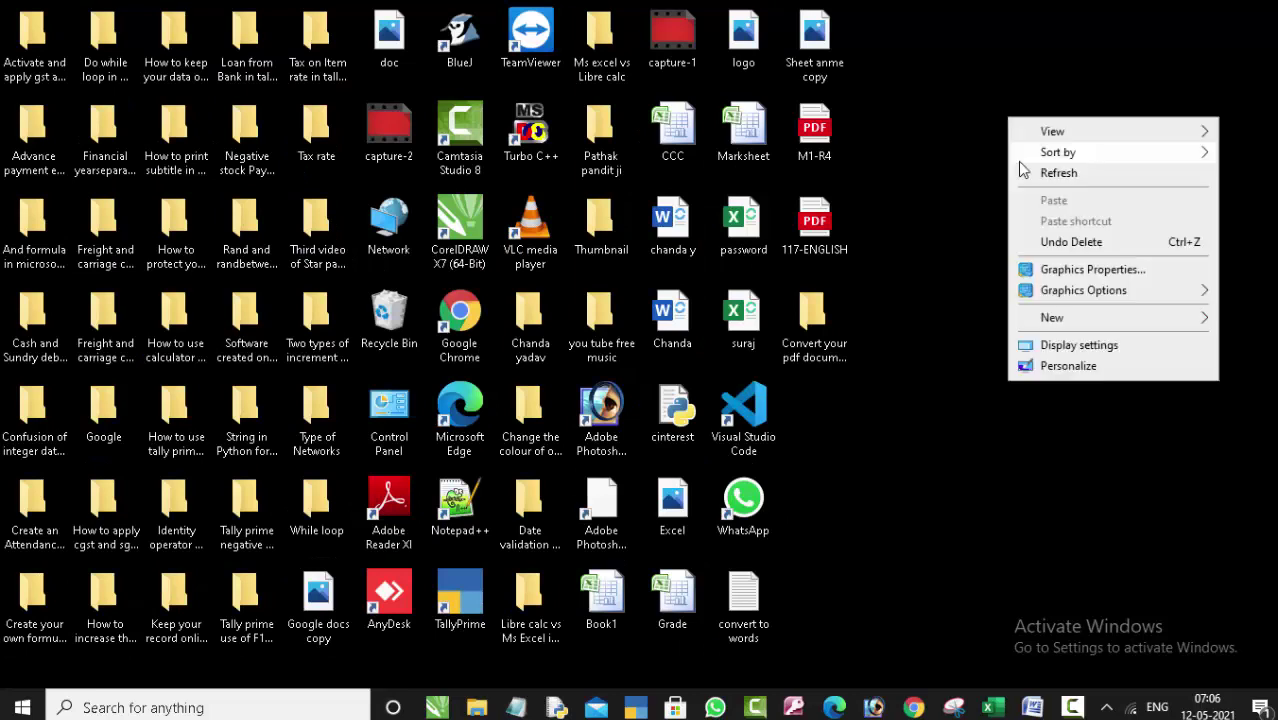
pyautogui.click(1035, 173)
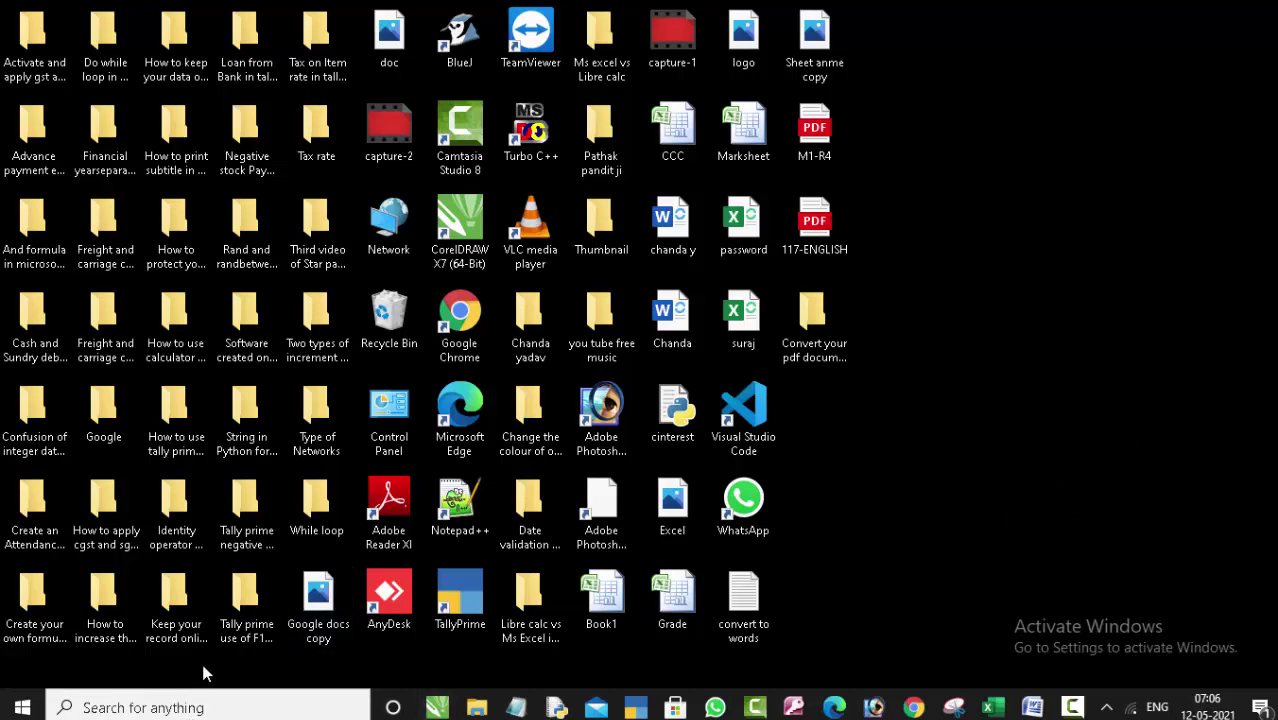
# Step: Search the Start menu for "paint" to find Paint 3D
pyautogui.click(22, 710)
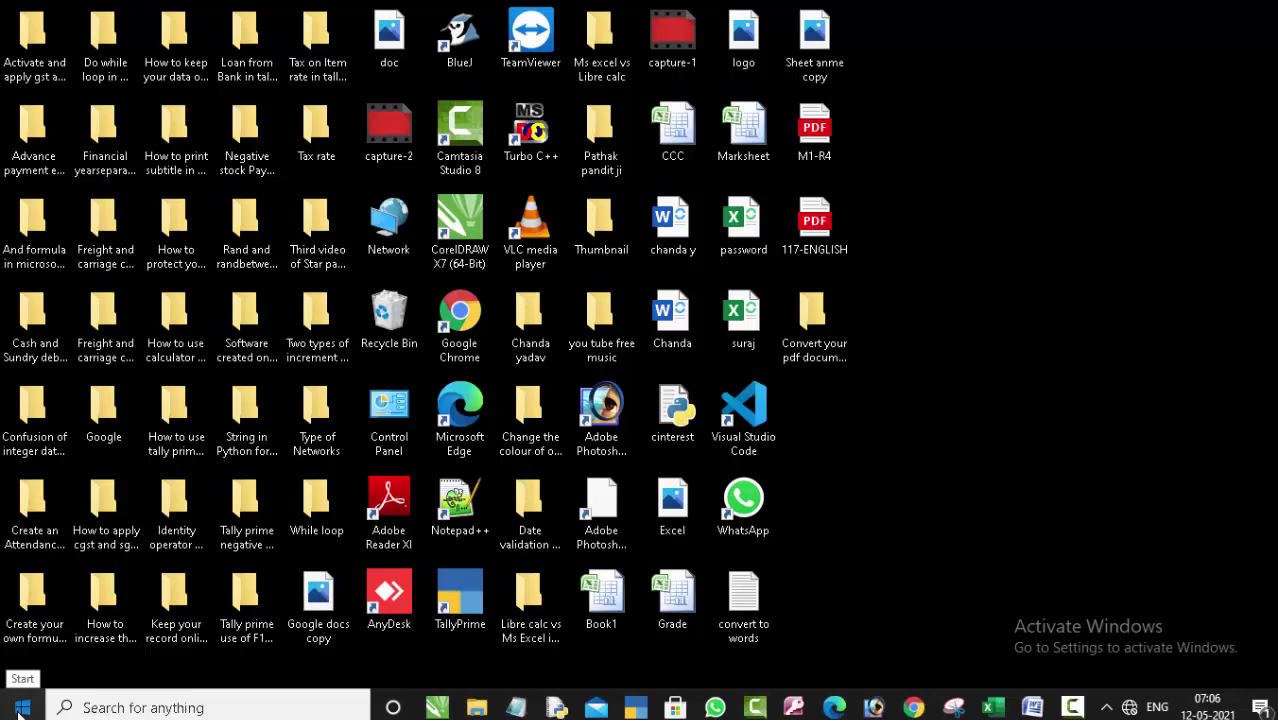
pyautogui.click(20, 712)
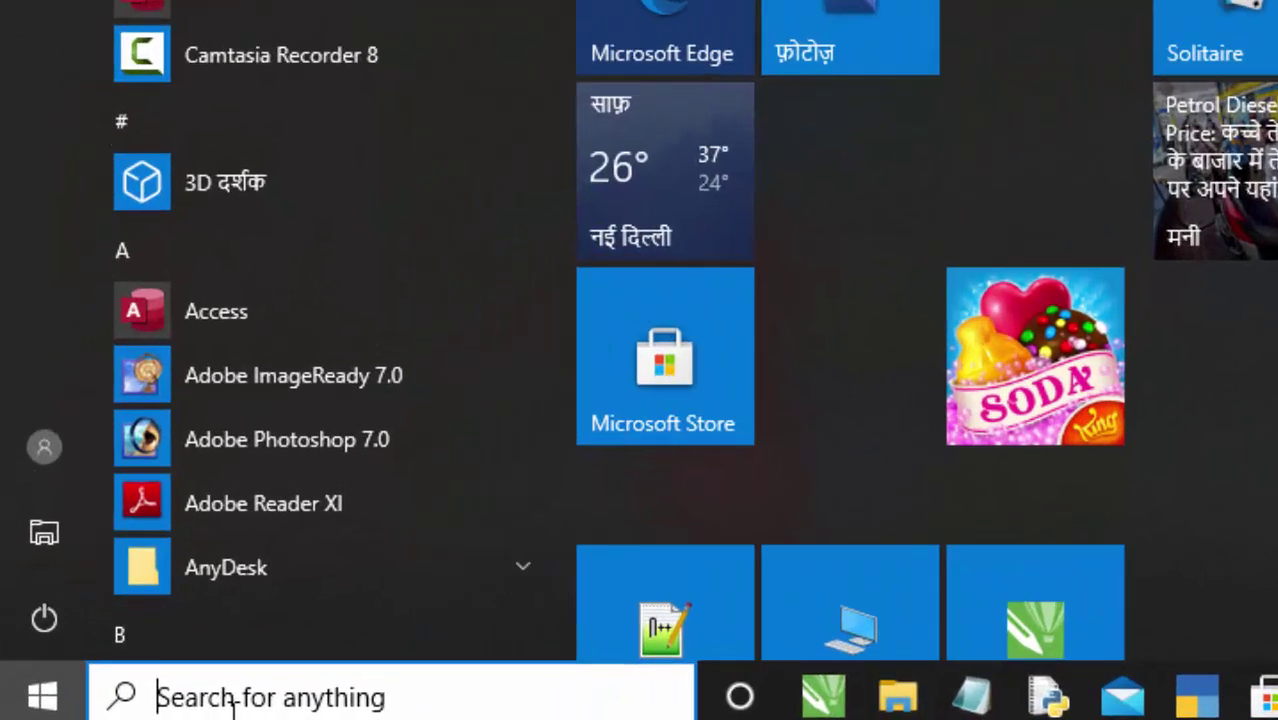
pyautogui.click(124, 710)
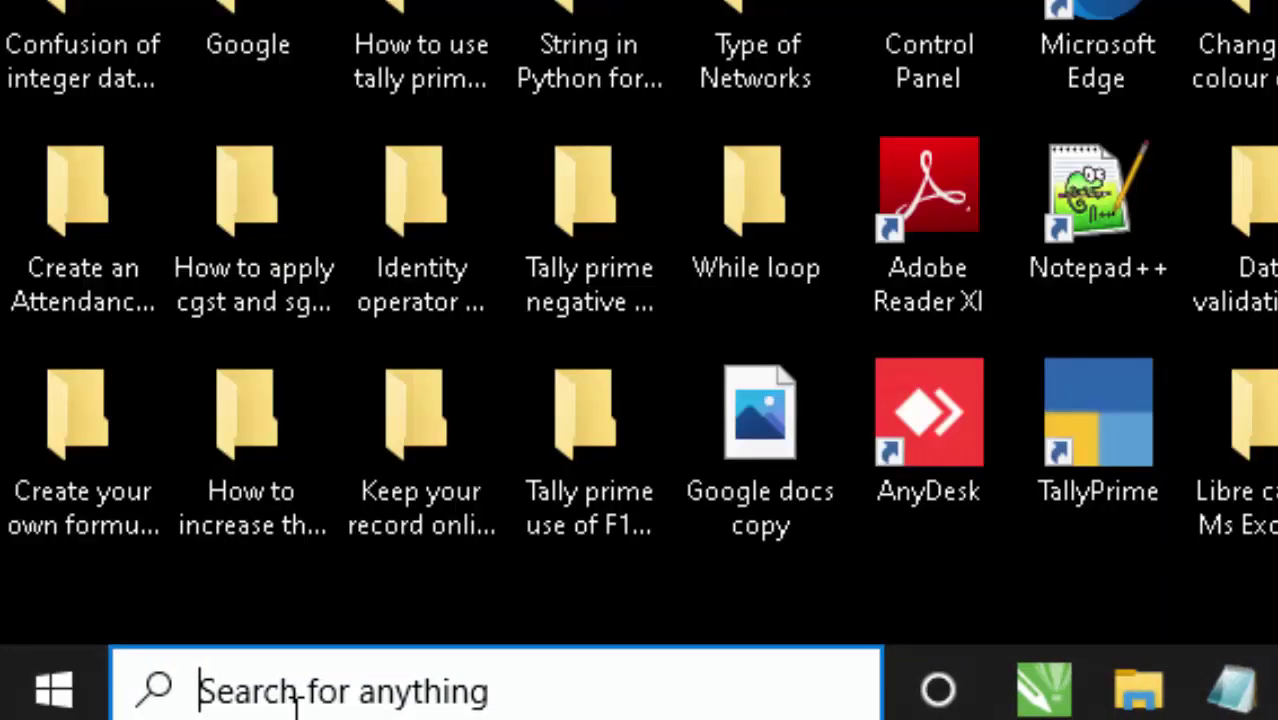
pyautogui.write('p')
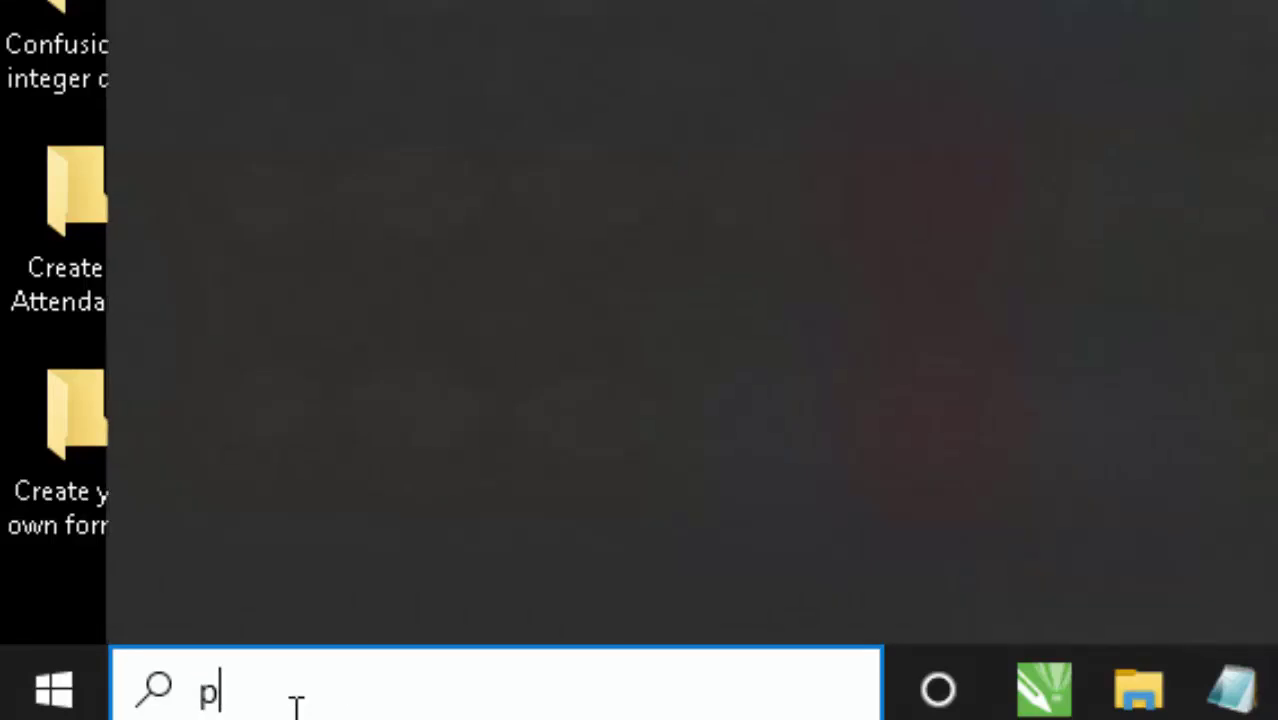
pyautogui.write('ai')
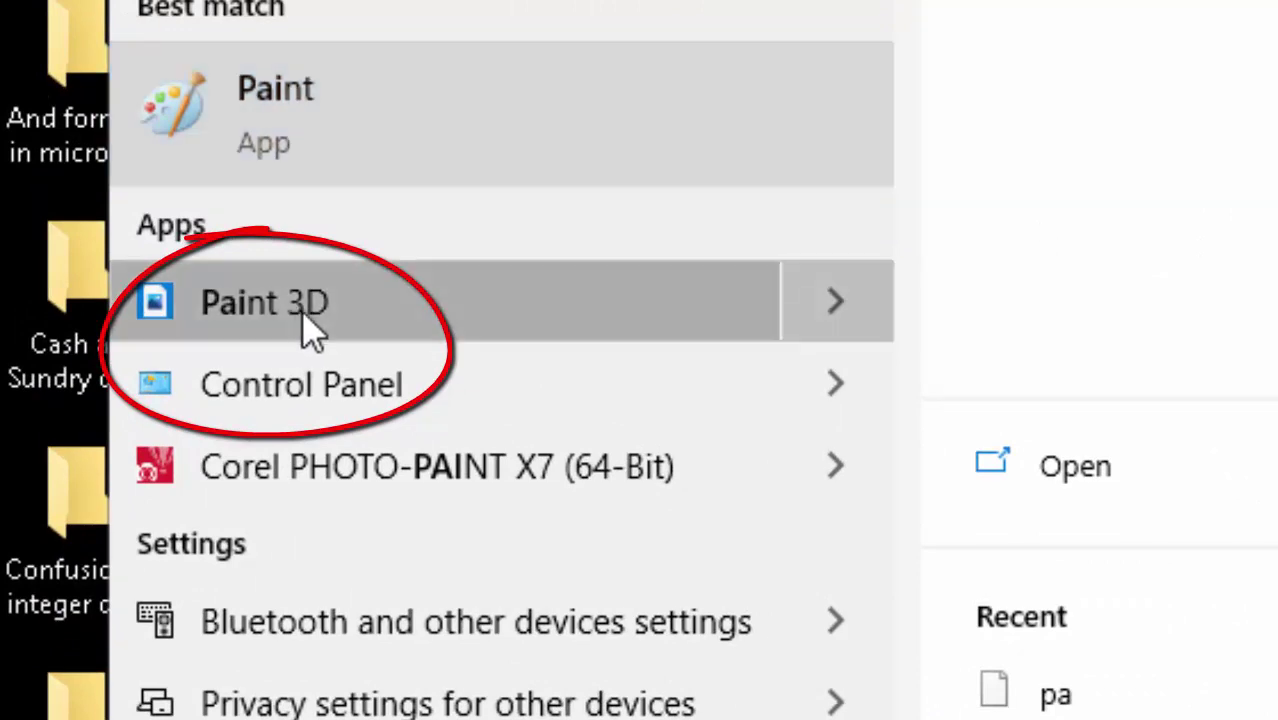
pyautogui.write('nt')
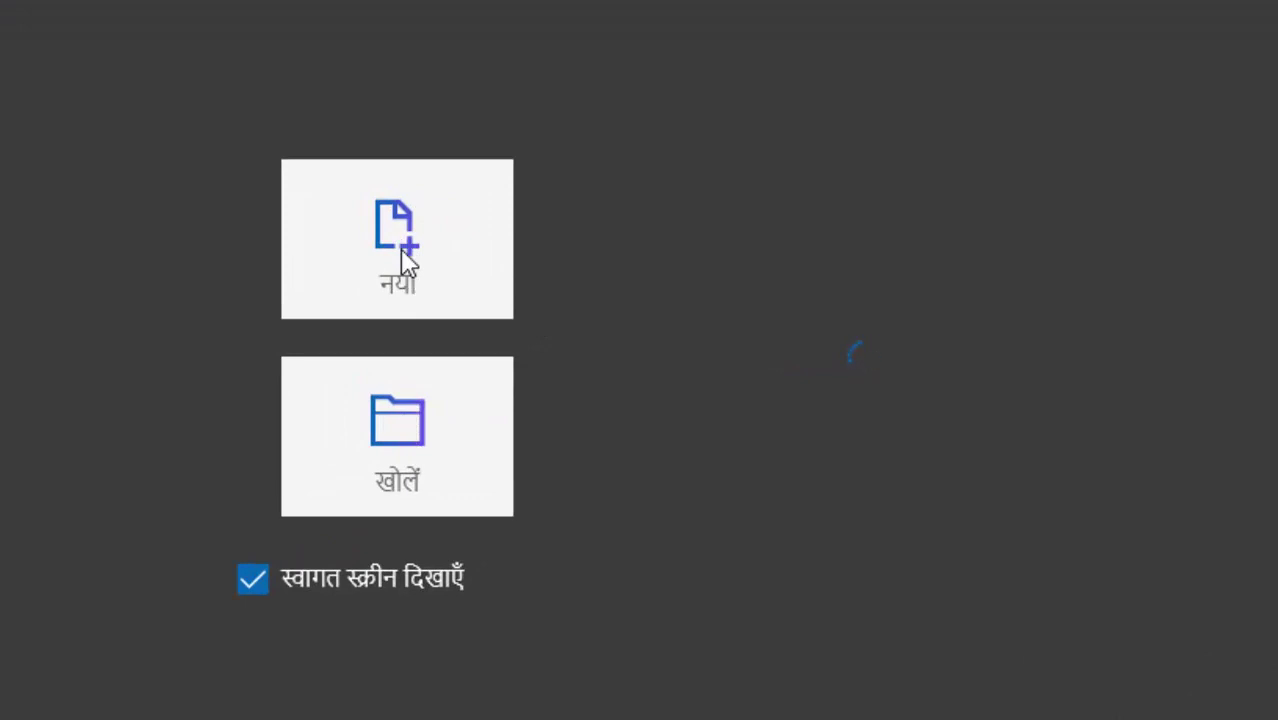
# Step: Start a new blank Paint 3D project and return to its canvas
pyautogui.click(403, 256)
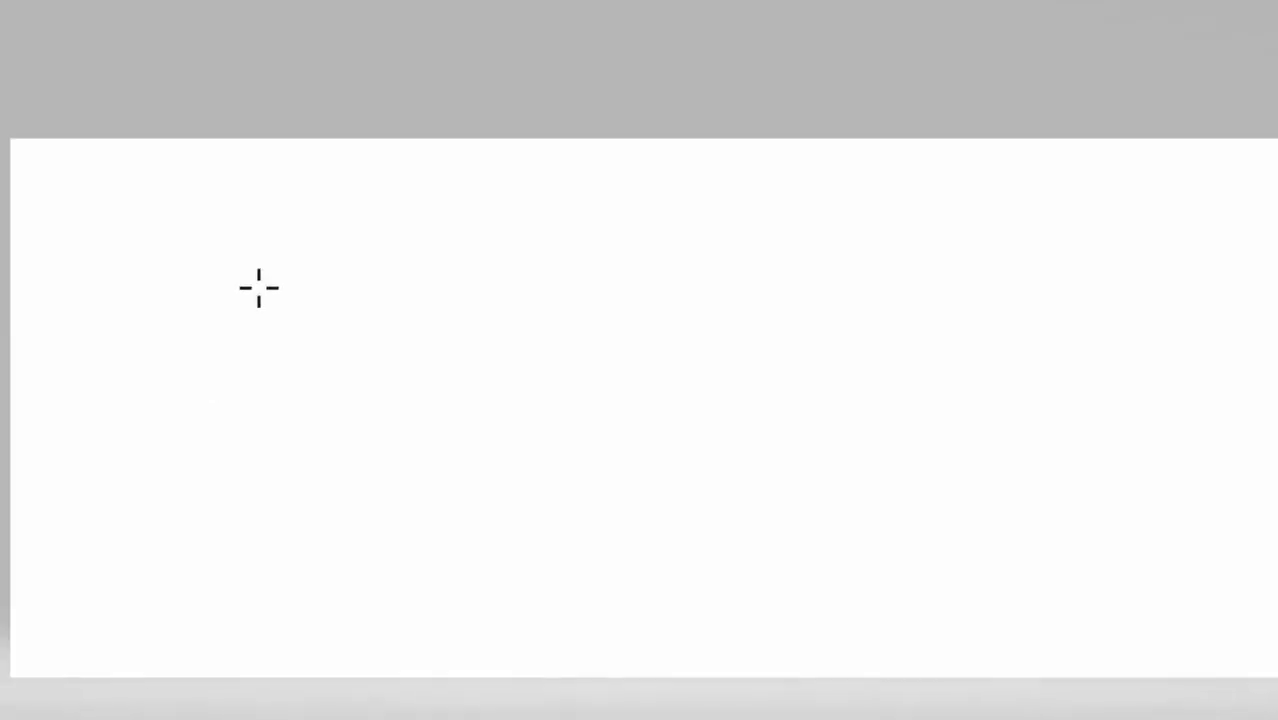
pyautogui.click(40, 55)
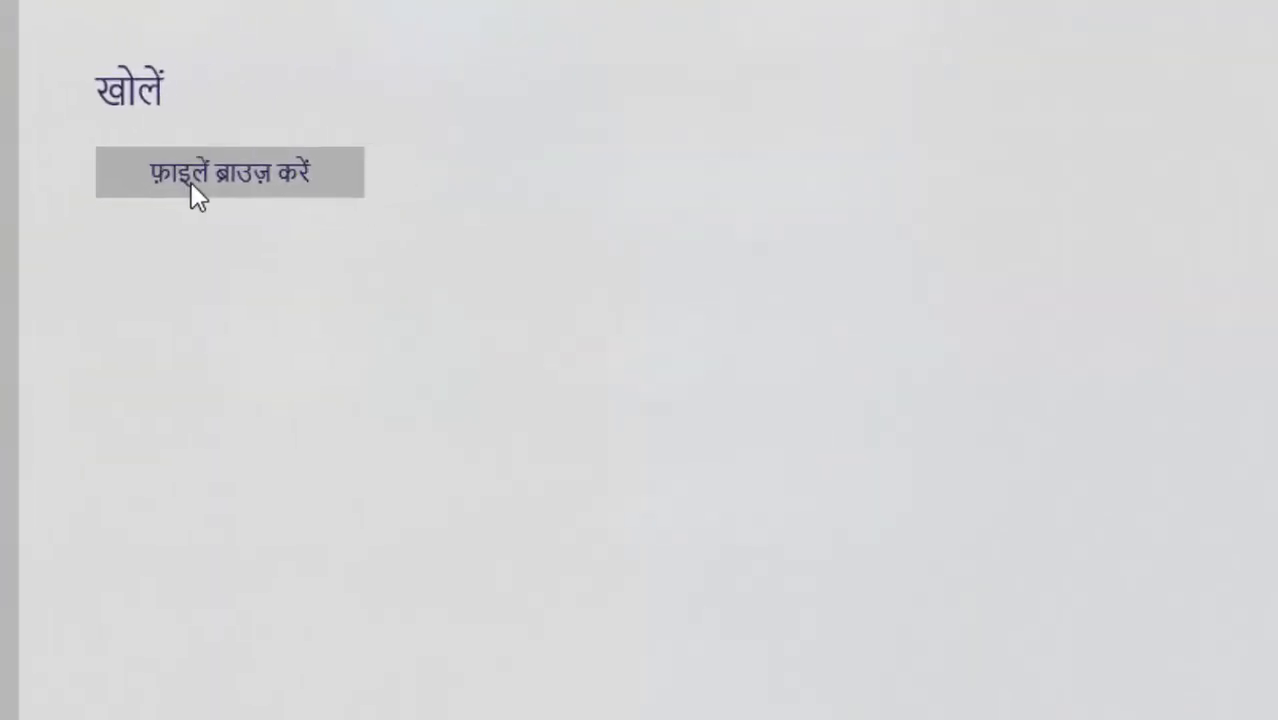
pyautogui.press('Escape')
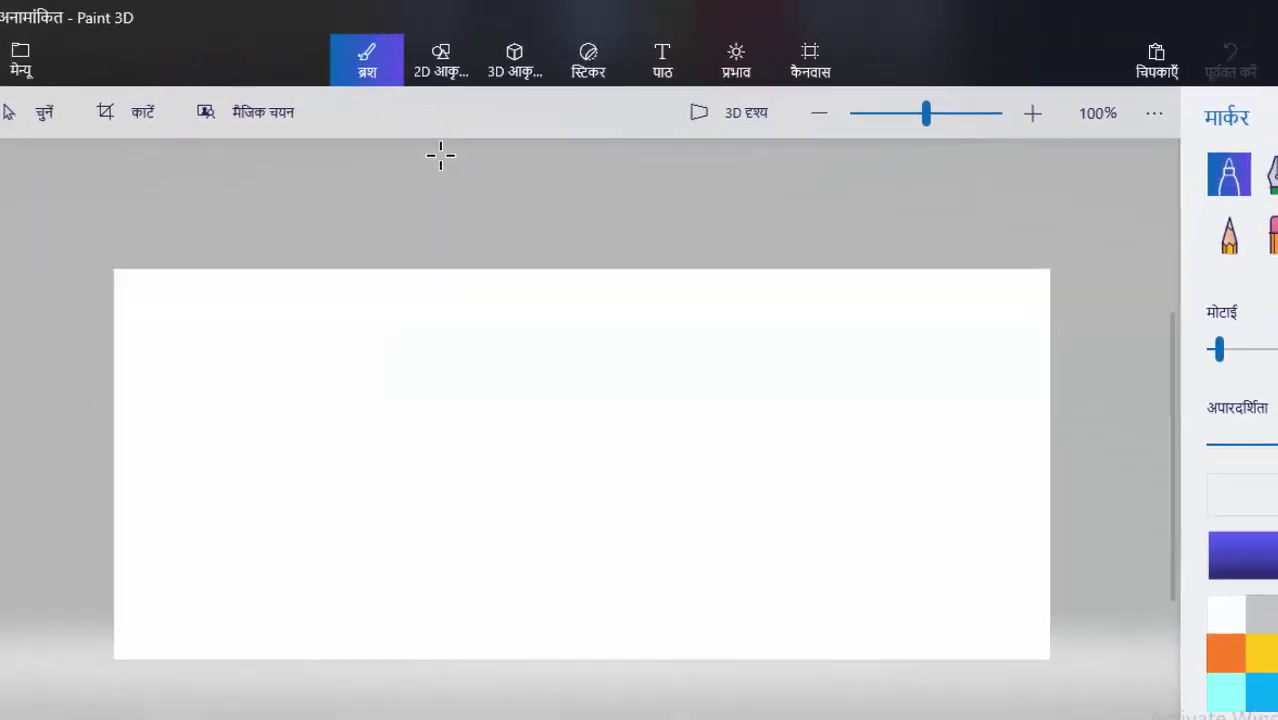
# Step: Open Google docs copy.png from the Desktop with Ctrl+O
pyautogui.hotkey('ctrl', 'o')
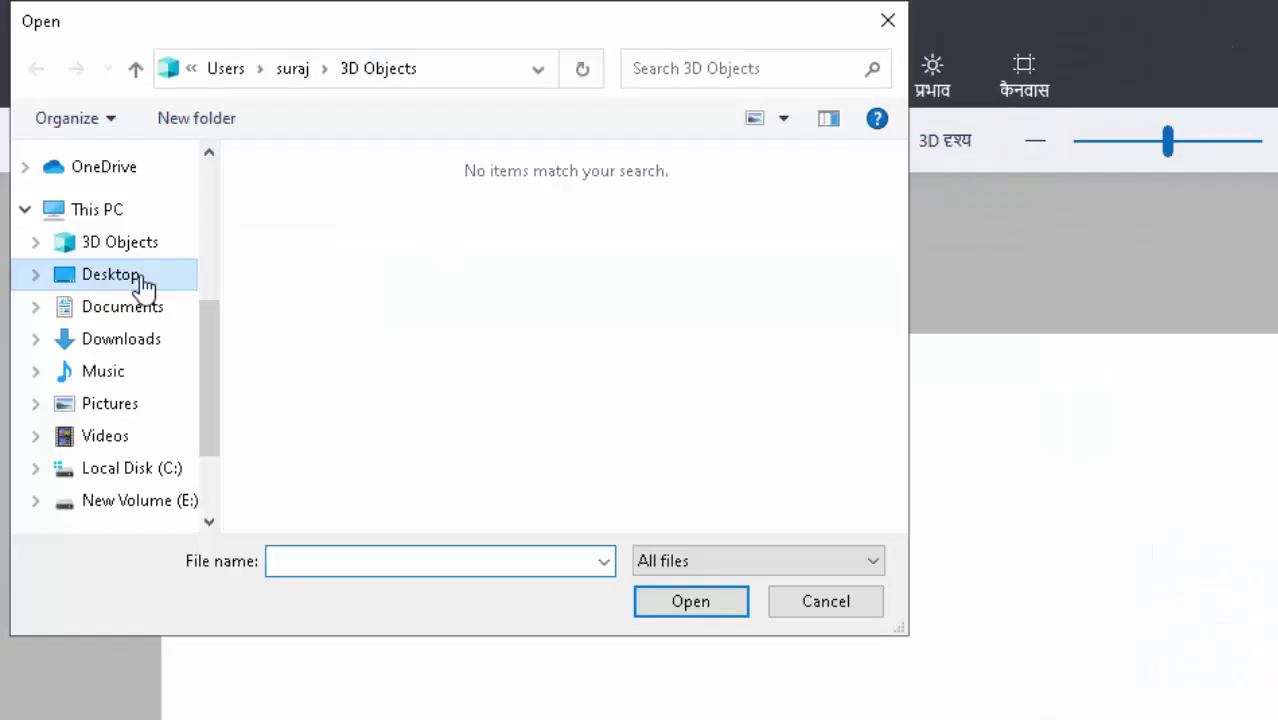
pyautogui.click(140, 282)
pyautogui.click(280, 552)
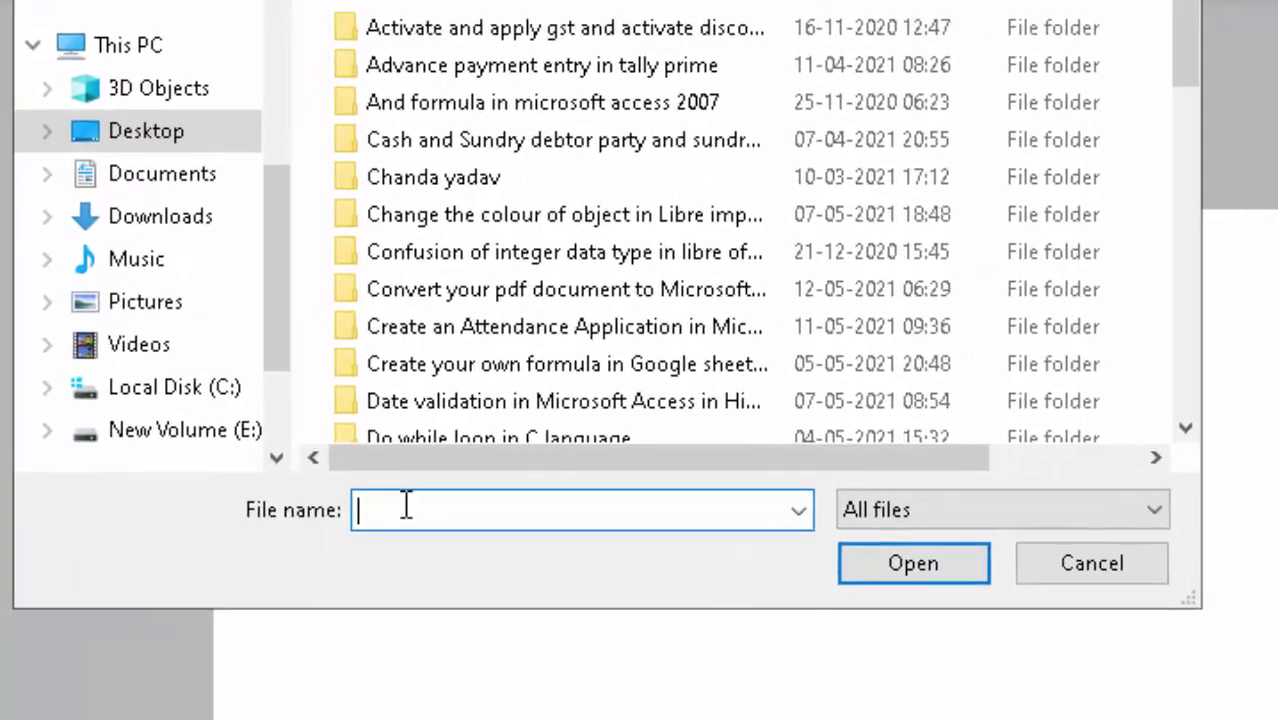
pyautogui.write('g')
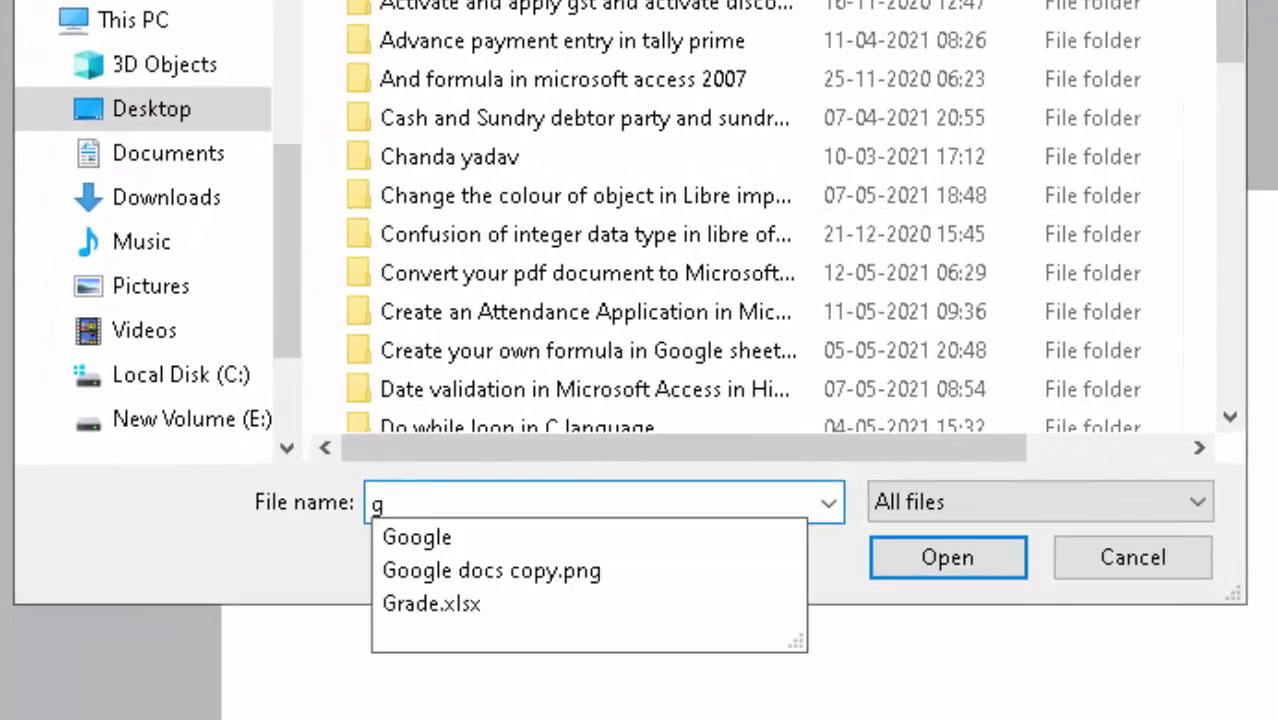
pyautogui.click(694, 574)
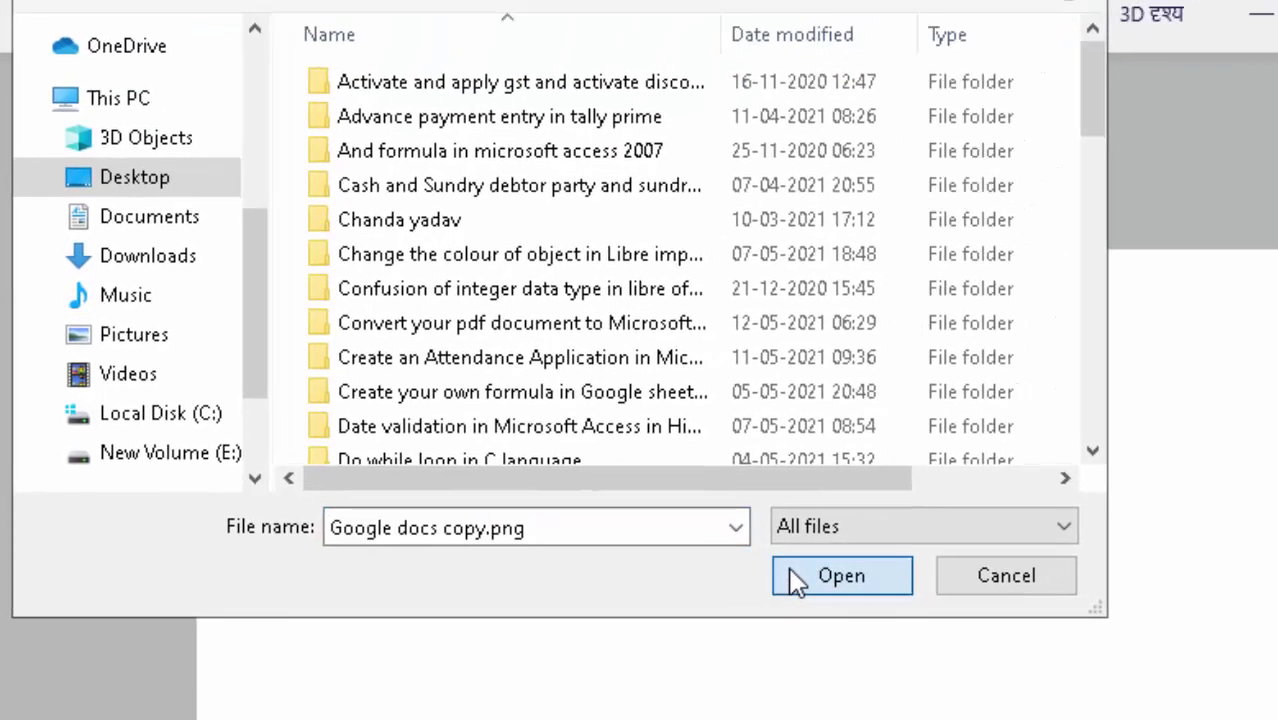
pyautogui.click(875, 553)
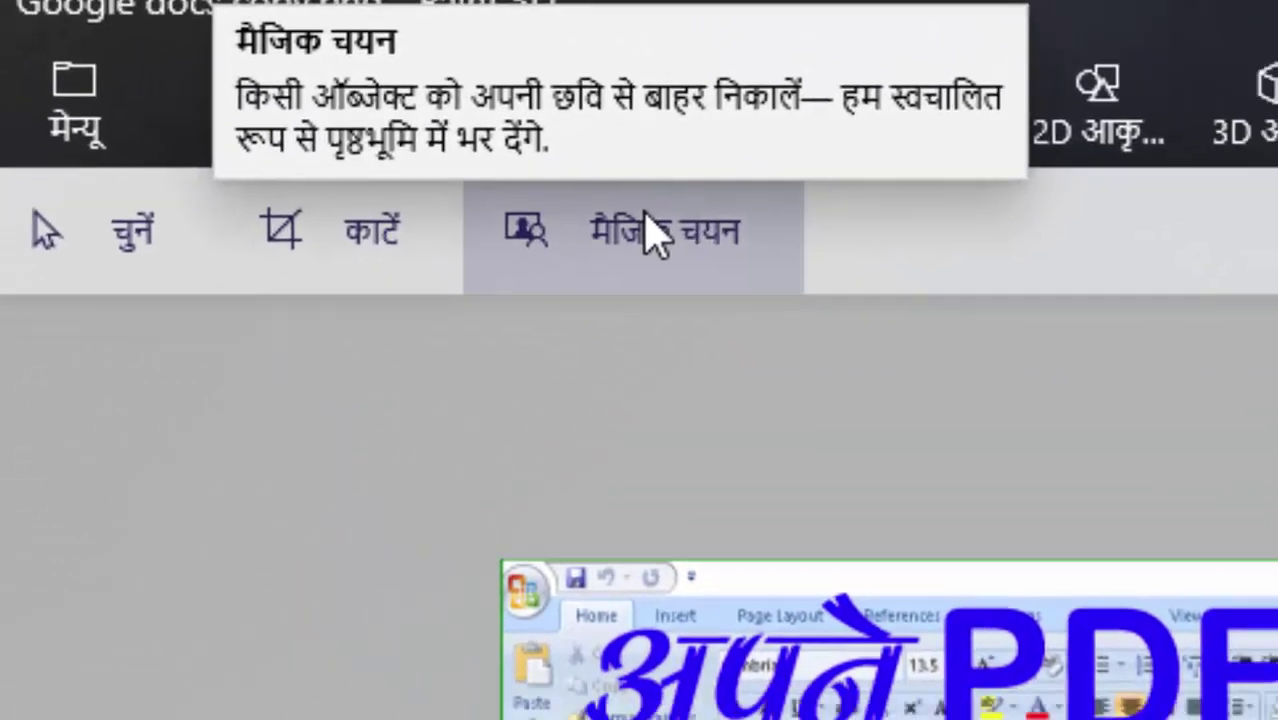
# Step: Use Magic Select and pull the left, right and top edges in around the man
pyautogui.click(683, 258)
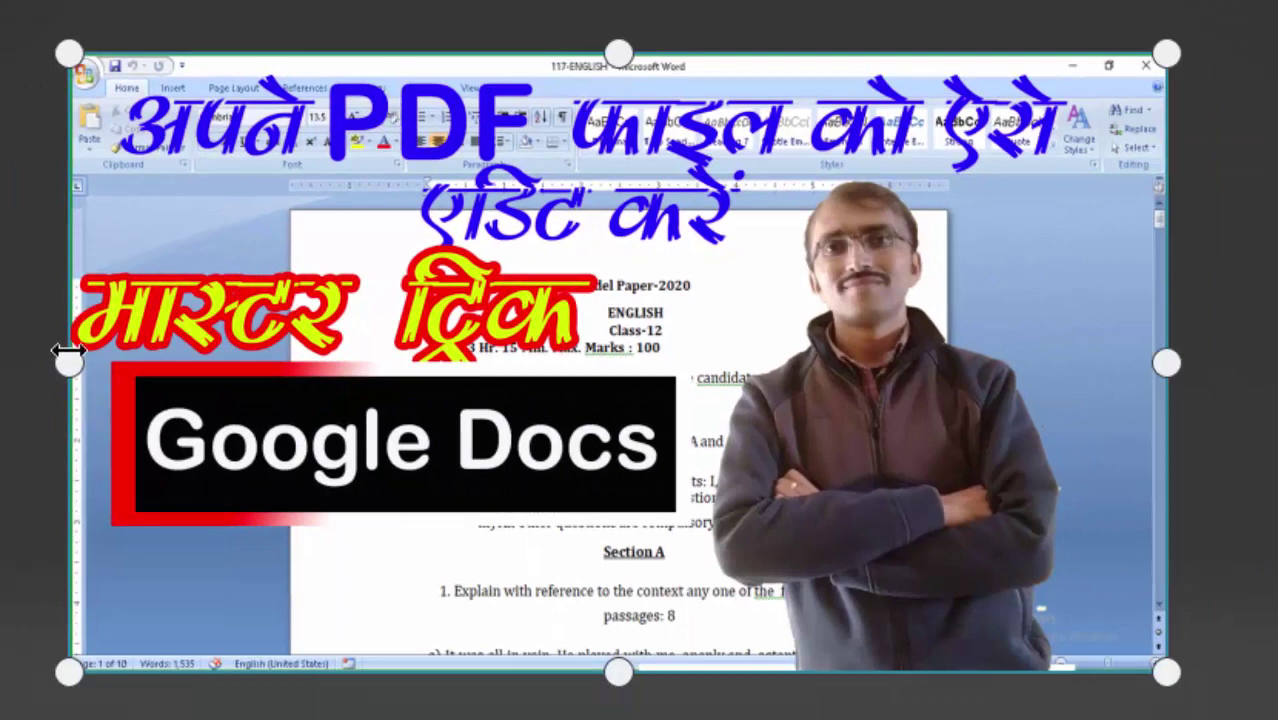
pyautogui.moveTo(68, 352)
pyautogui.mouseDown()
pyautogui.moveTo(588, 478)
pyautogui.moveTo(716, 539)
pyautogui.mouseUp()
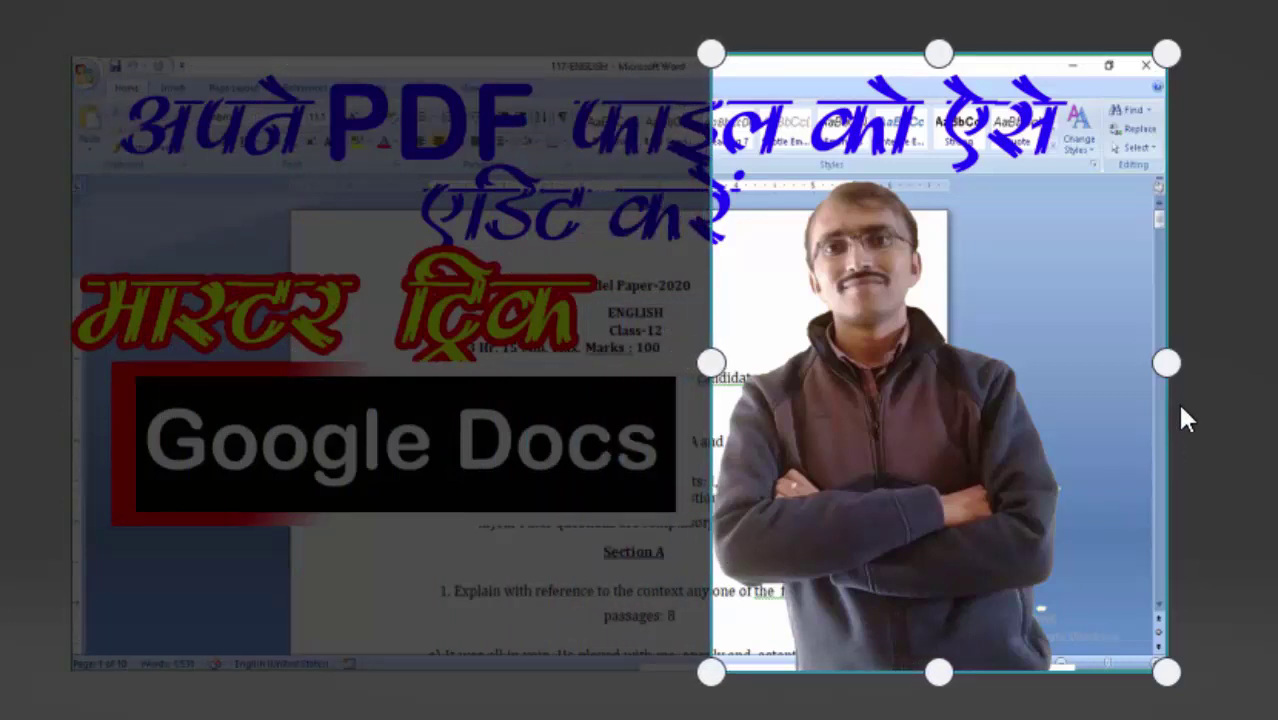
pyautogui.moveTo(1167, 362); pyautogui.dragTo(1060, 357)
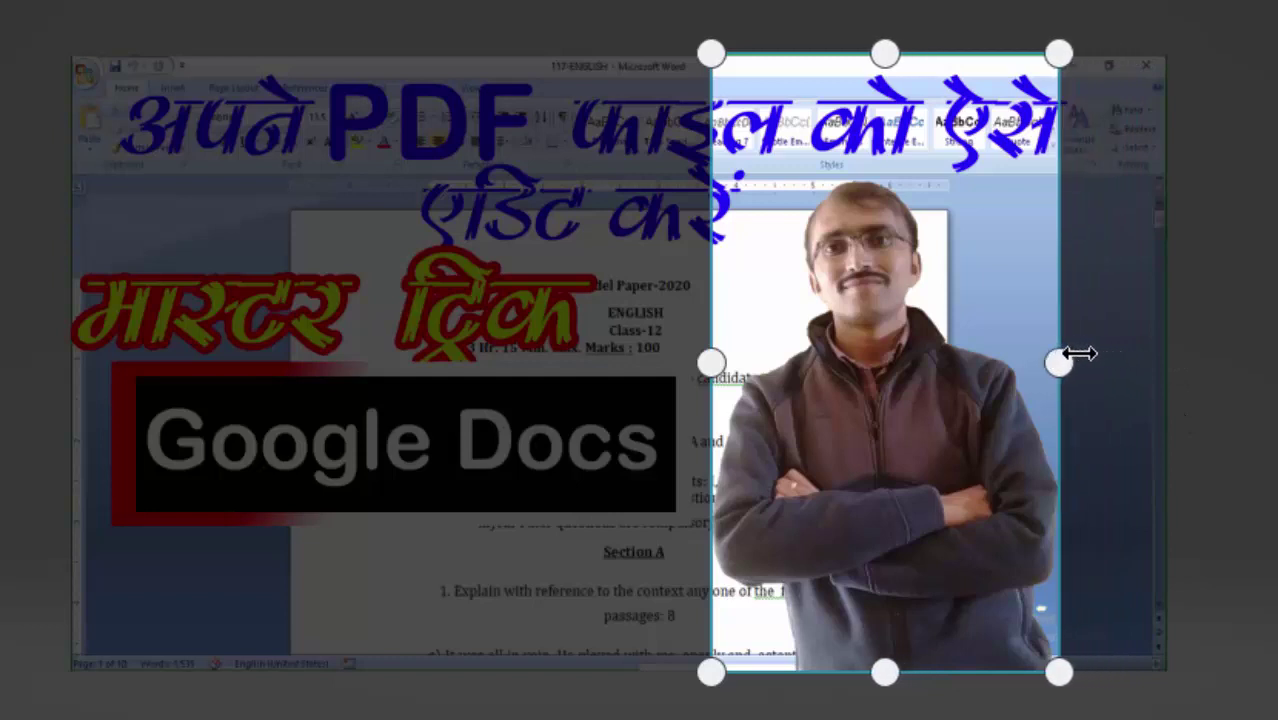
pyautogui.moveTo(885, 53); pyautogui.dragTo(898, 175)
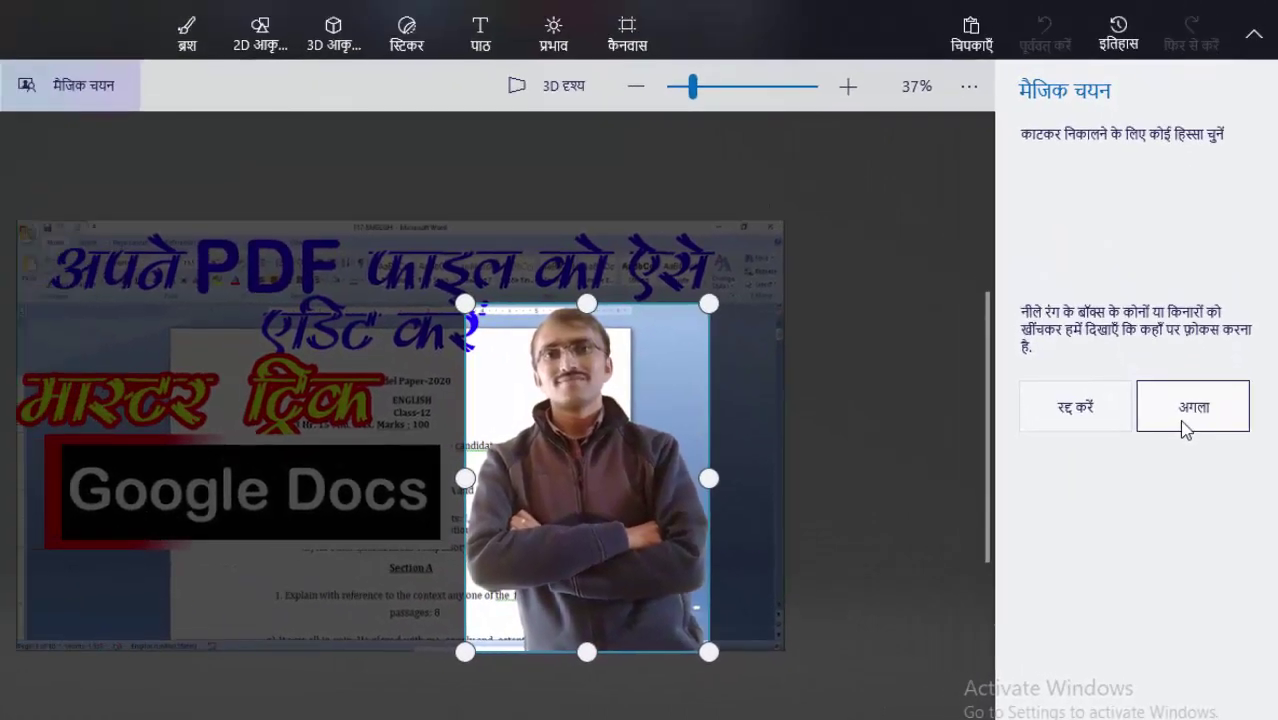
# Step: Finish the man's cutout with Autofill background and drag it to the top-left
pyautogui.click(1184, 427)
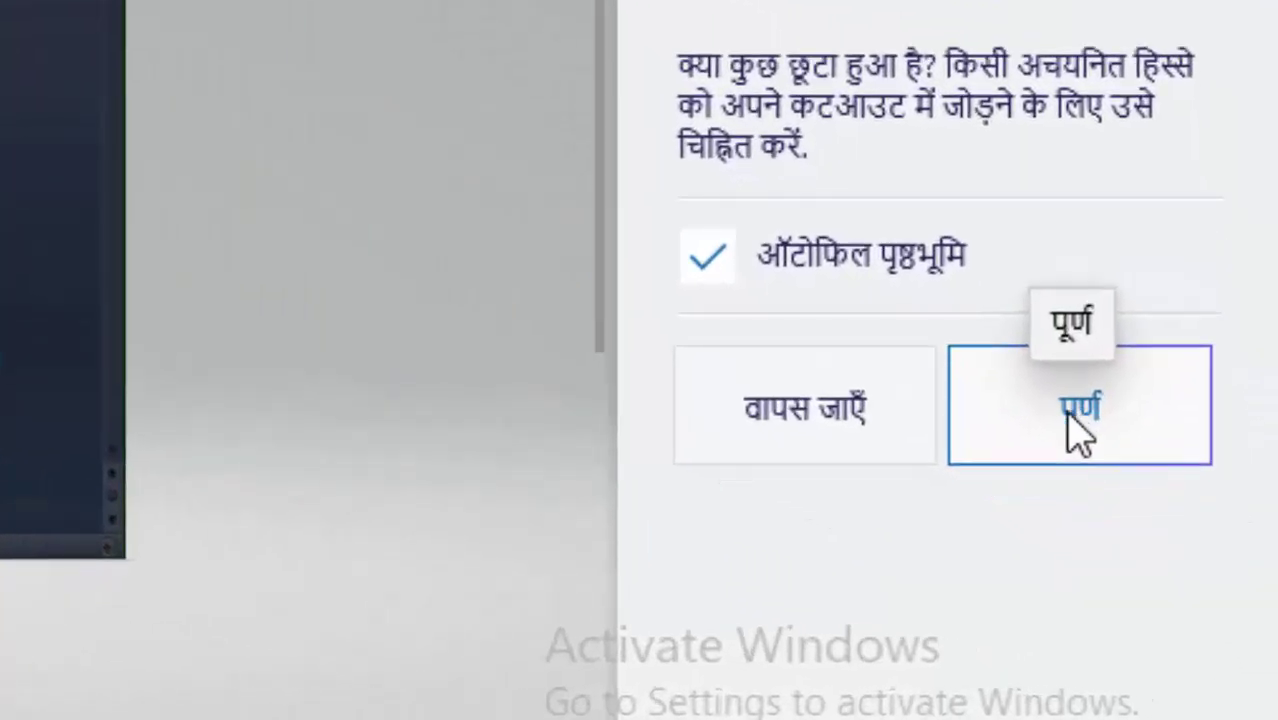
pyautogui.click(1079, 432)
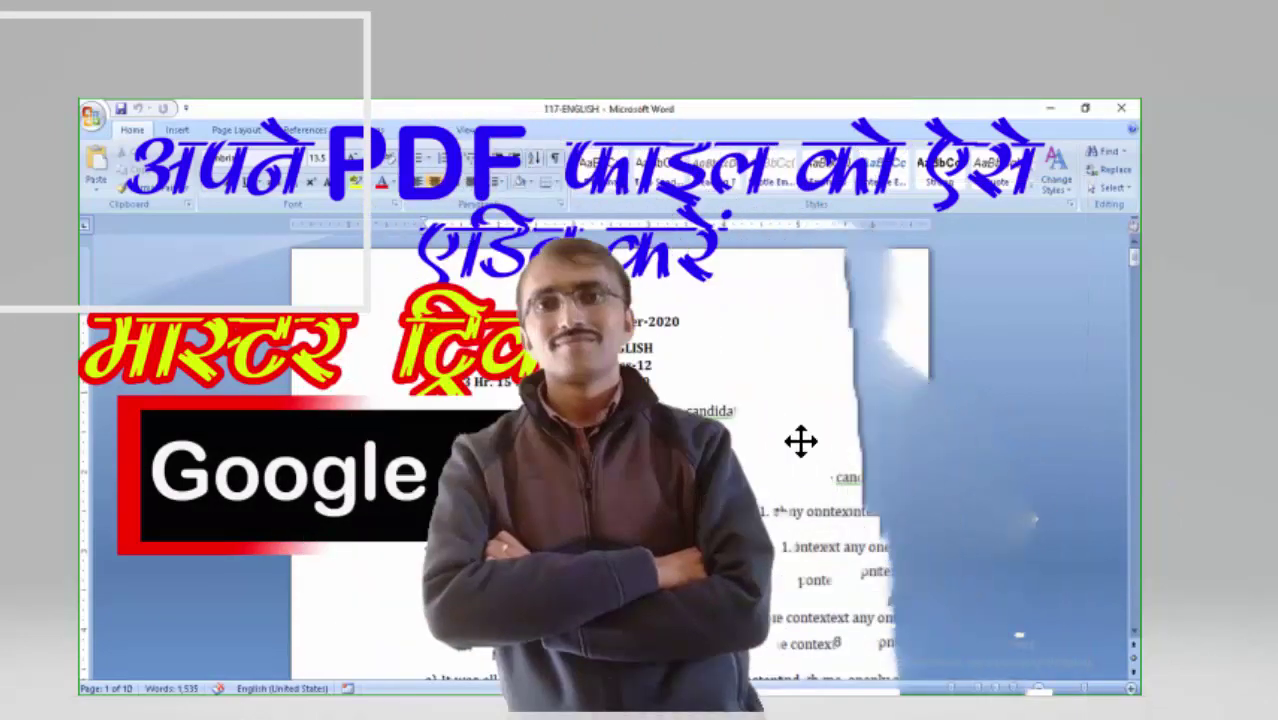
pyautogui.moveTo(801, 441)
pyautogui.mouseDown()
pyautogui.moveTo(146, 255)
pyautogui.moveTo(693, 441)
pyautogui.moveTo(617, 387)
pyautogui.mouseUp()
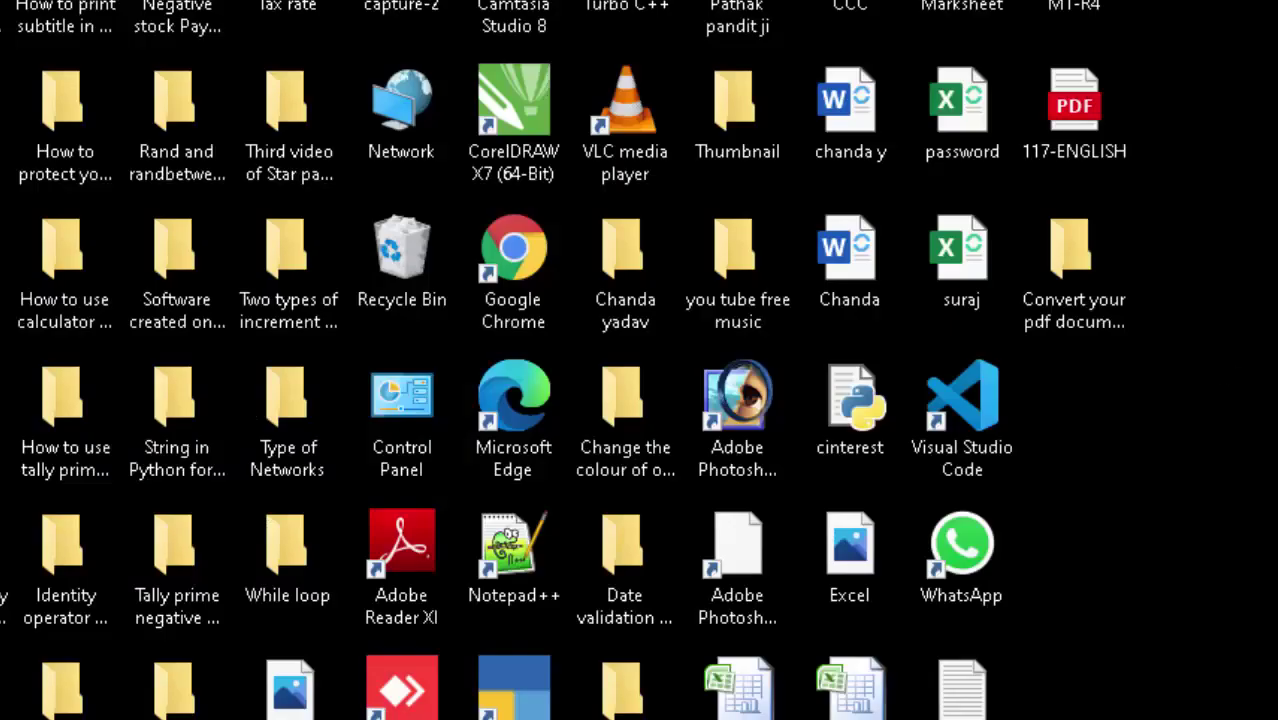
# Step: Open and close the Windows Start menu with the Windows key
pyautogui.press('super')
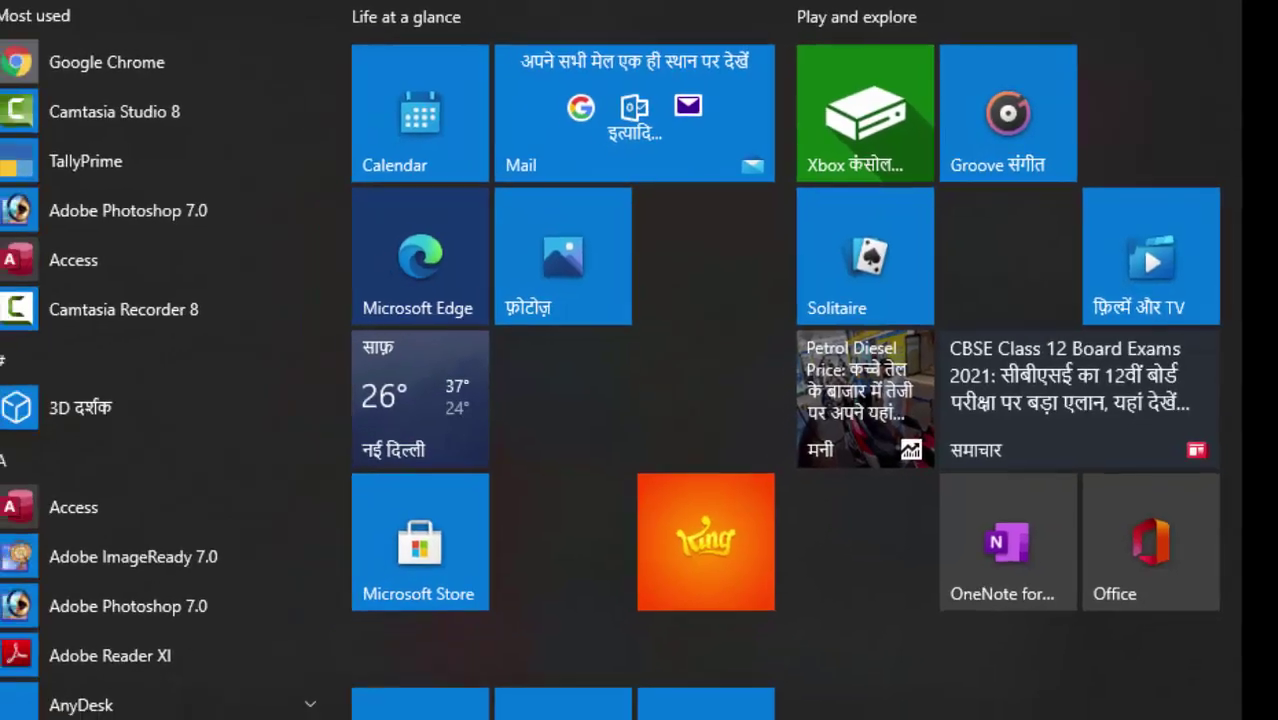
pyautogui.press('super')
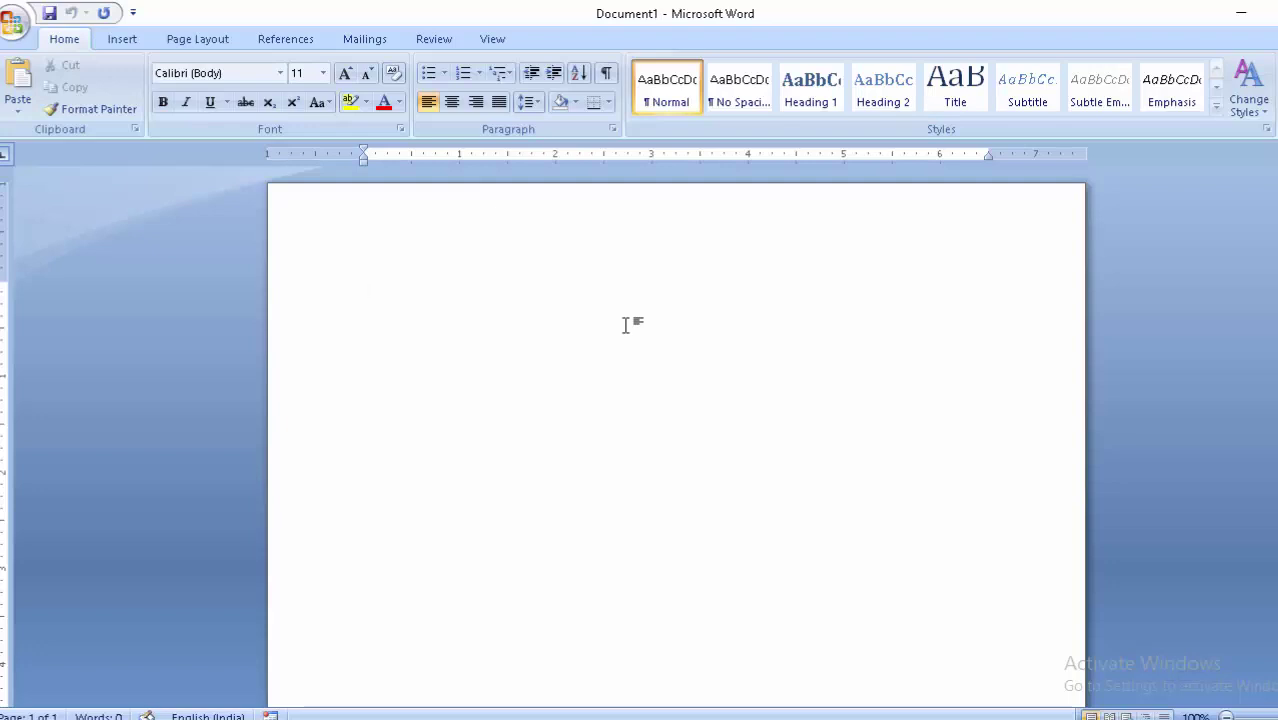
# Step: Paste the man's cutout into Document1, then shrink and narrow it by its handles
pyautogui.hotkey('ctrl', 'v')
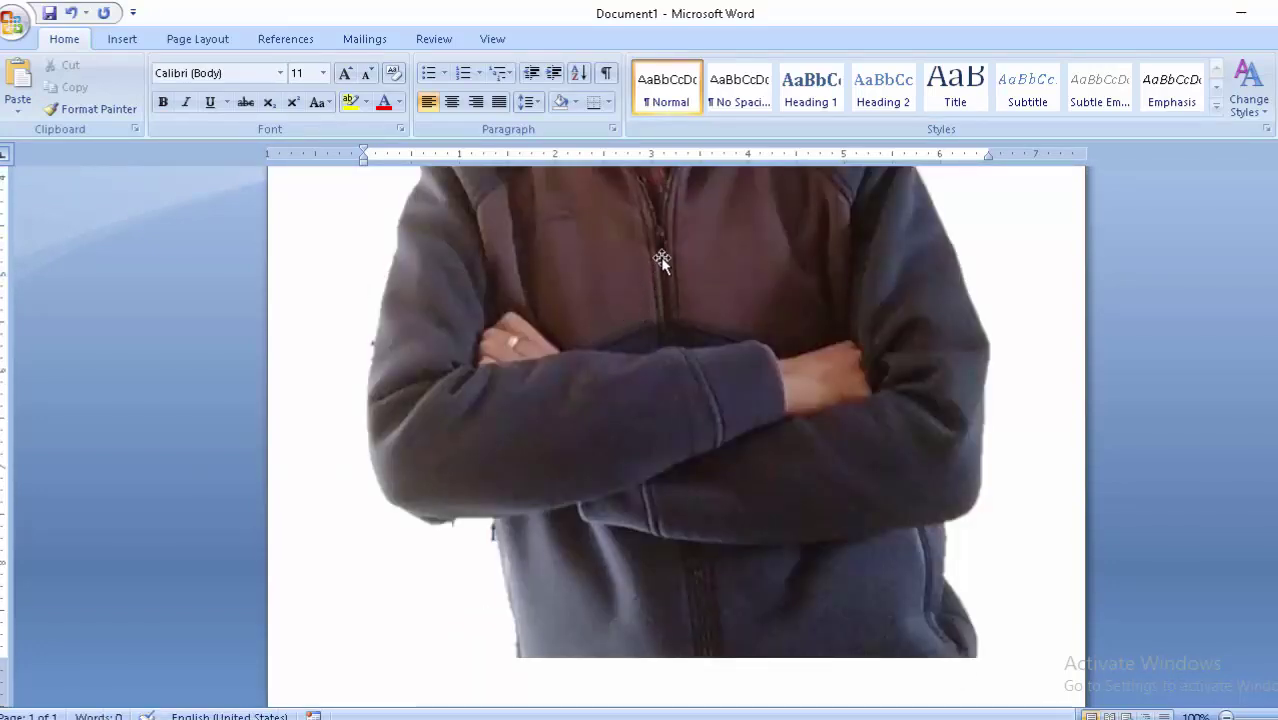
pyautogui.moveTo(660, 257); pyautogui.dragTo(668, 352)
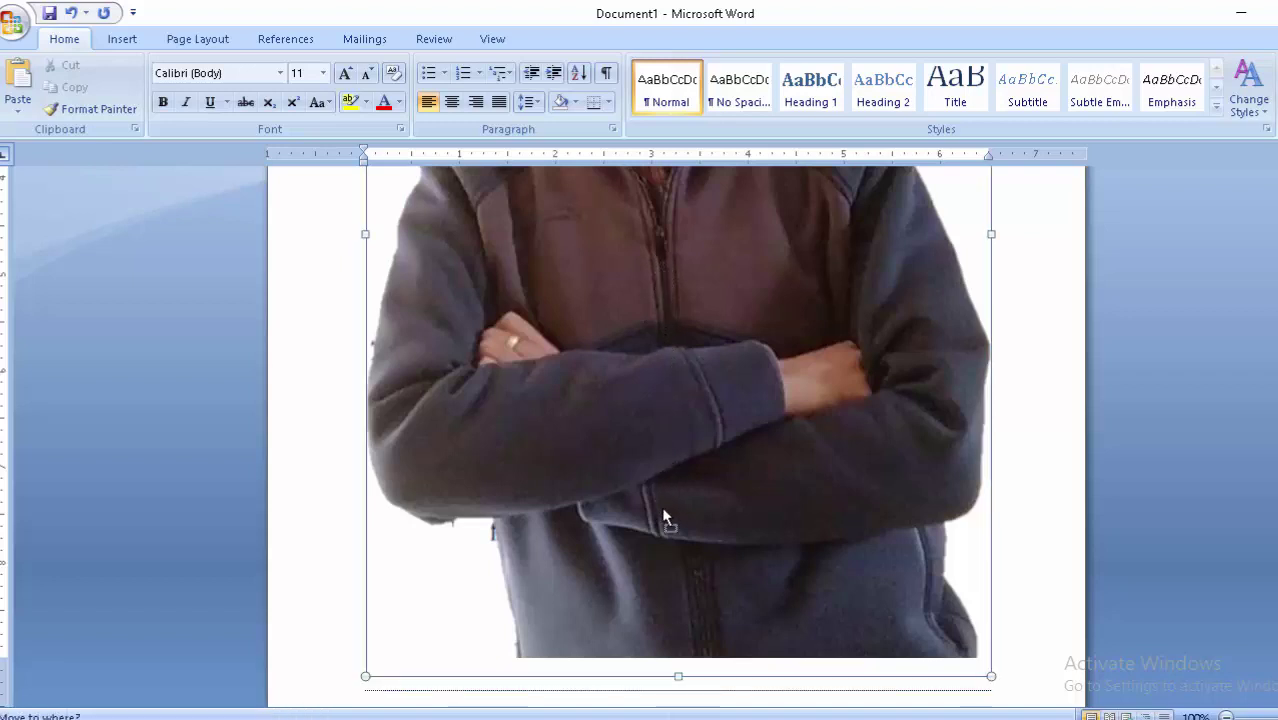
pyautogui.click(736, 540)
pyautogui.scroll(5, 736, 540)
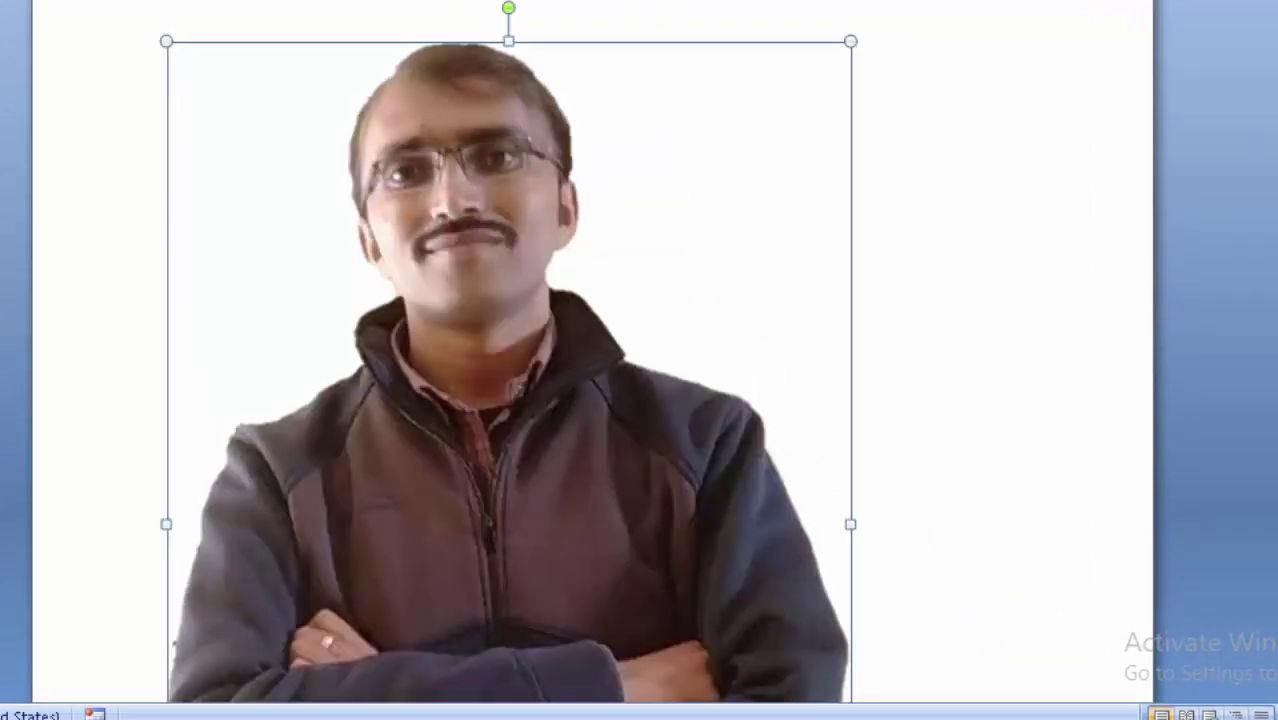
pyautogui.scroll(-5, 508, 350)
pyautogui.scroll(-2, 508, 350)
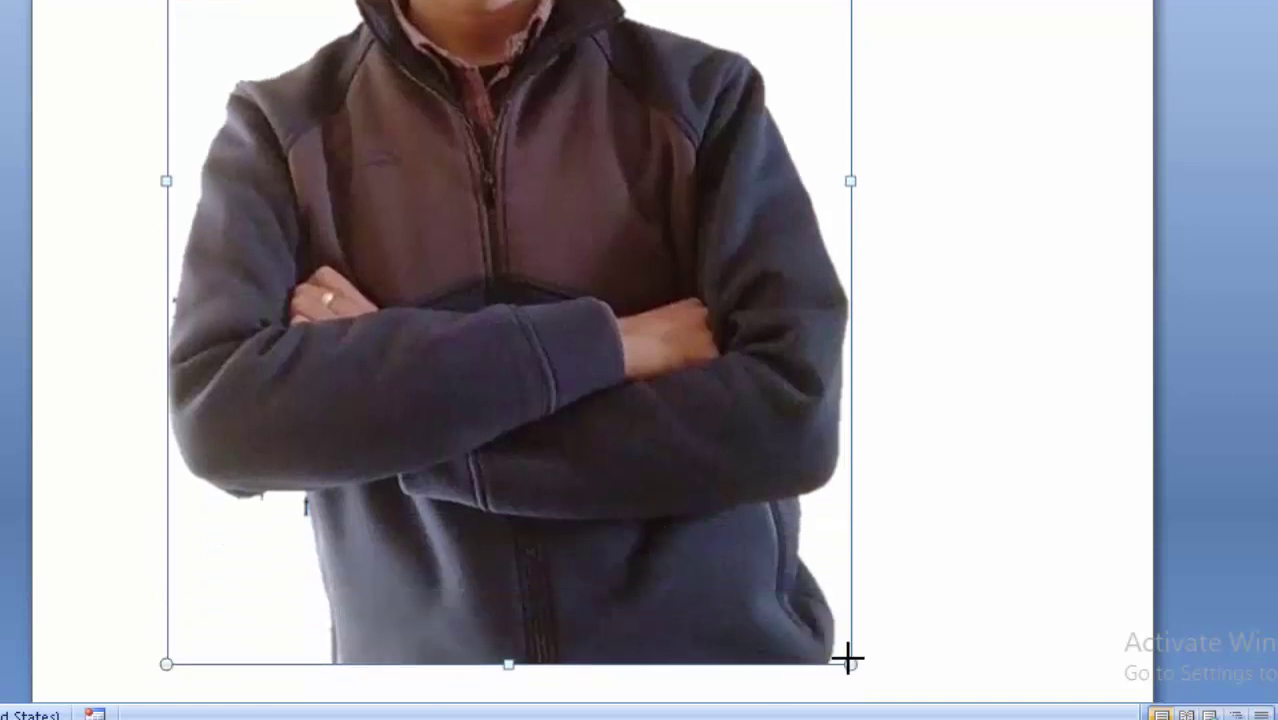
pyautogui.moveTo(848, 660)
pyautogui.mouseDown()
pyautogui.moveTo(739, 594)
pyautogui.moveTo(379, 289)
pyautogui.mouseUp()
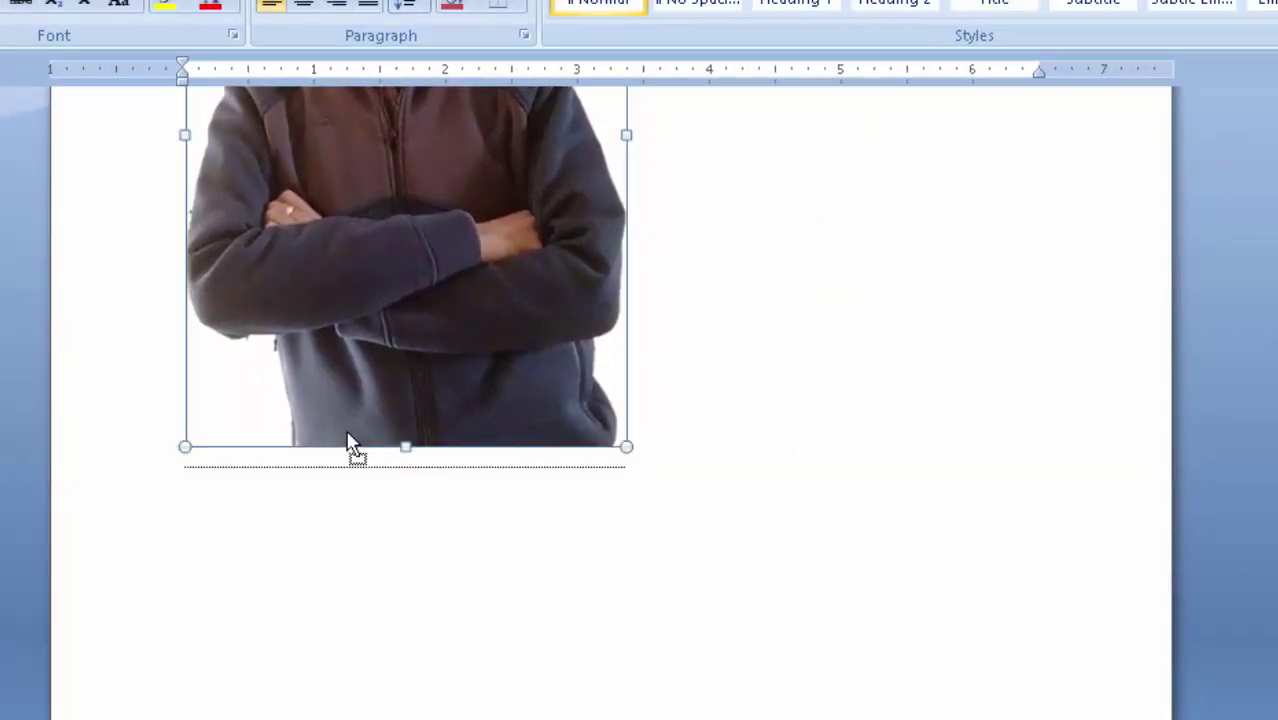
pyautogui.scroll(5, 610, 400)
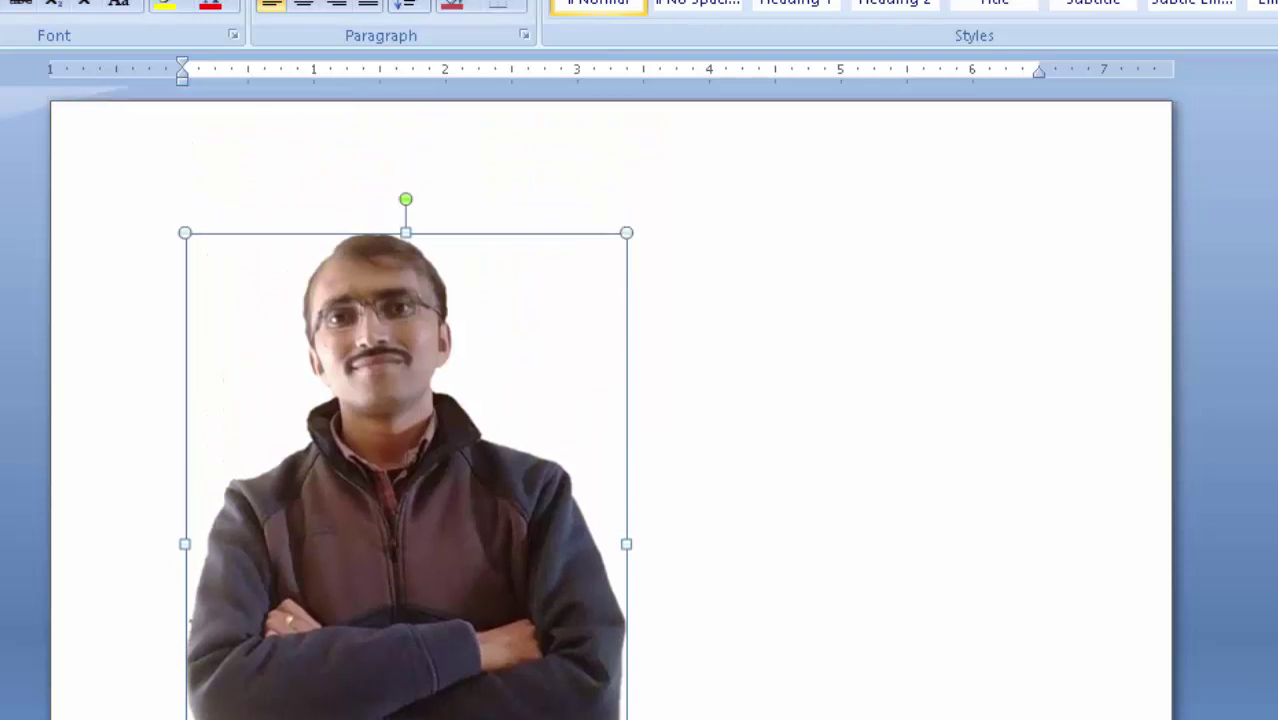
pyautogui.moveTo(626, 233); pyautogui.dragTo(542, 378)
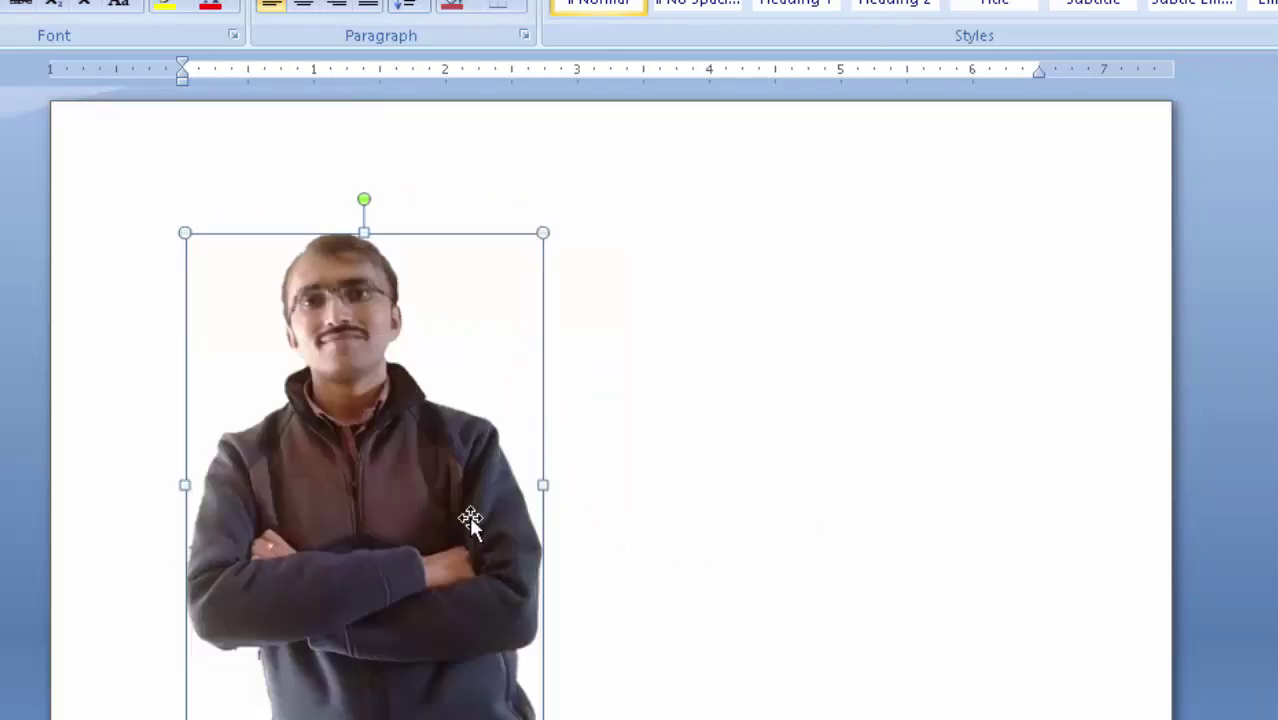